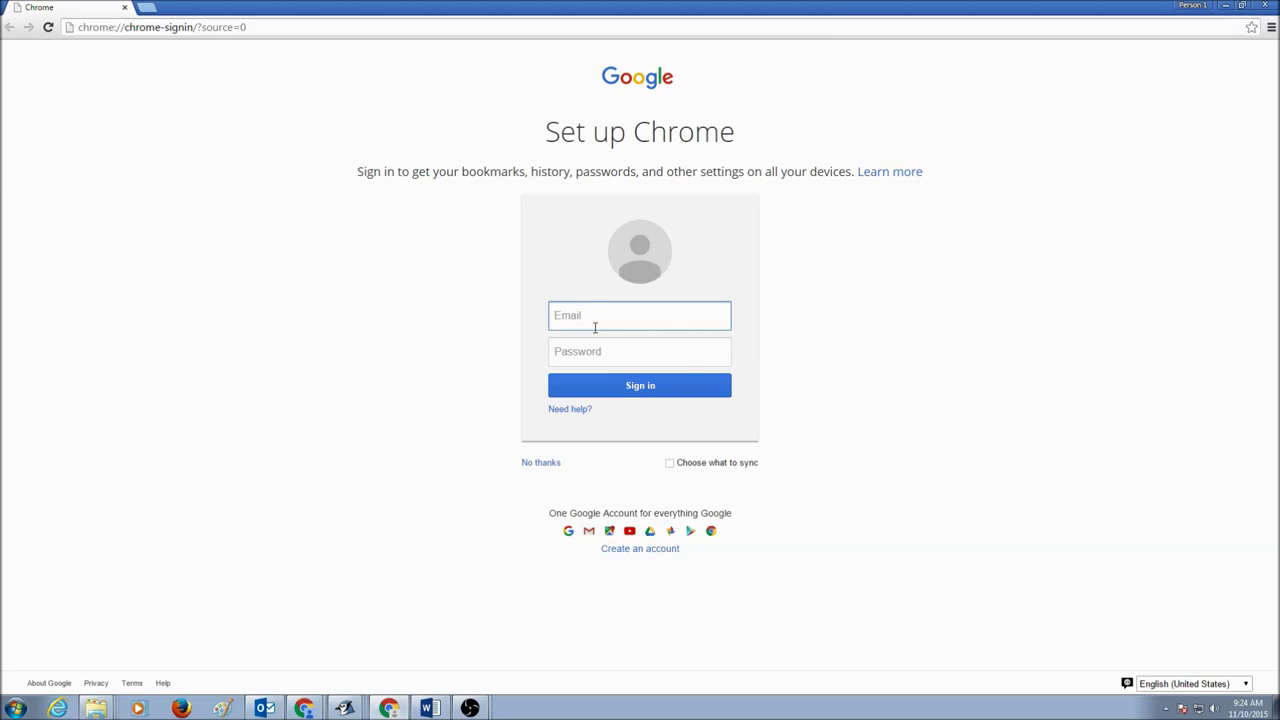
Load google.com and follow the Gmail link to the Gmail sign-in page
click(297, 28)
text(google)
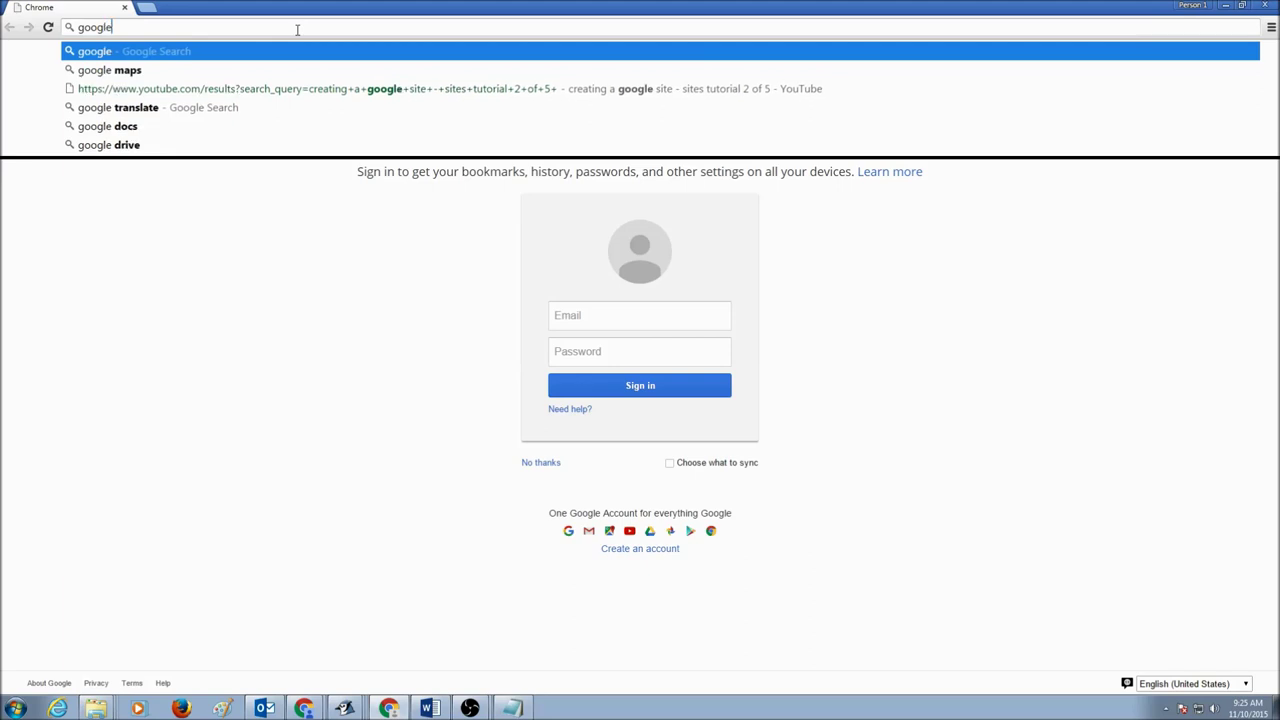
text(.com)
key(Return)
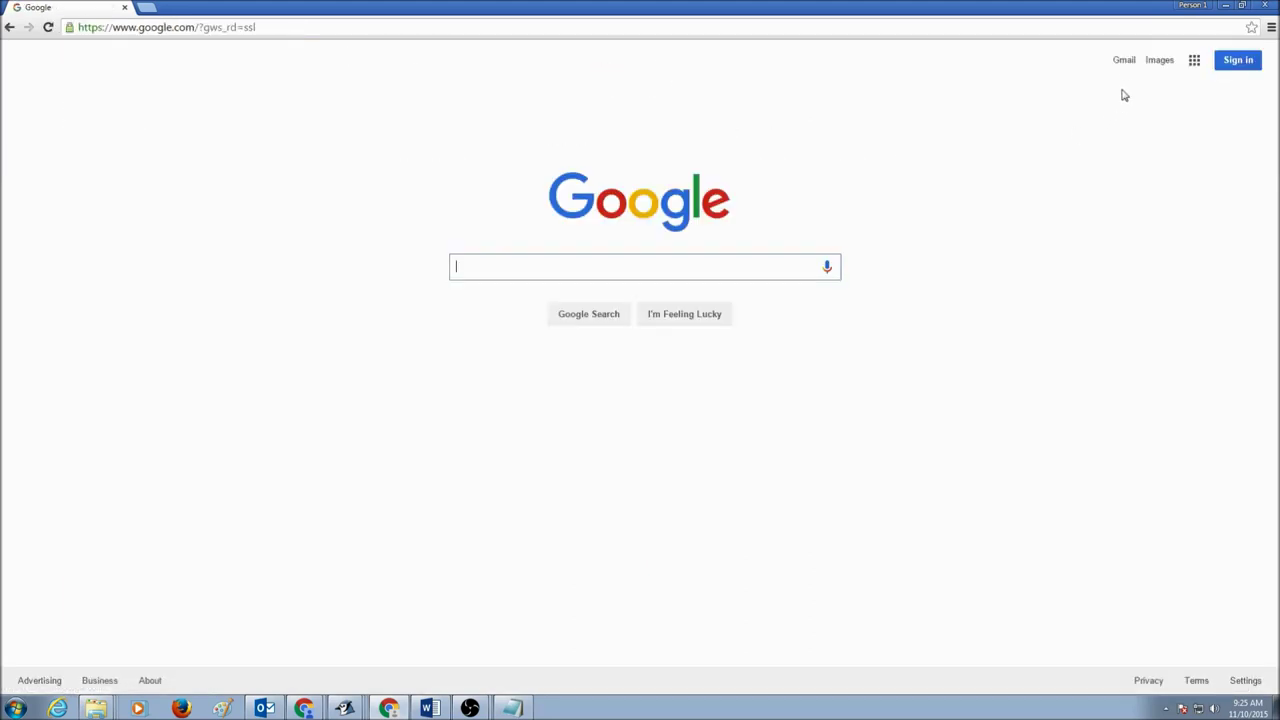
click(1124, 61)
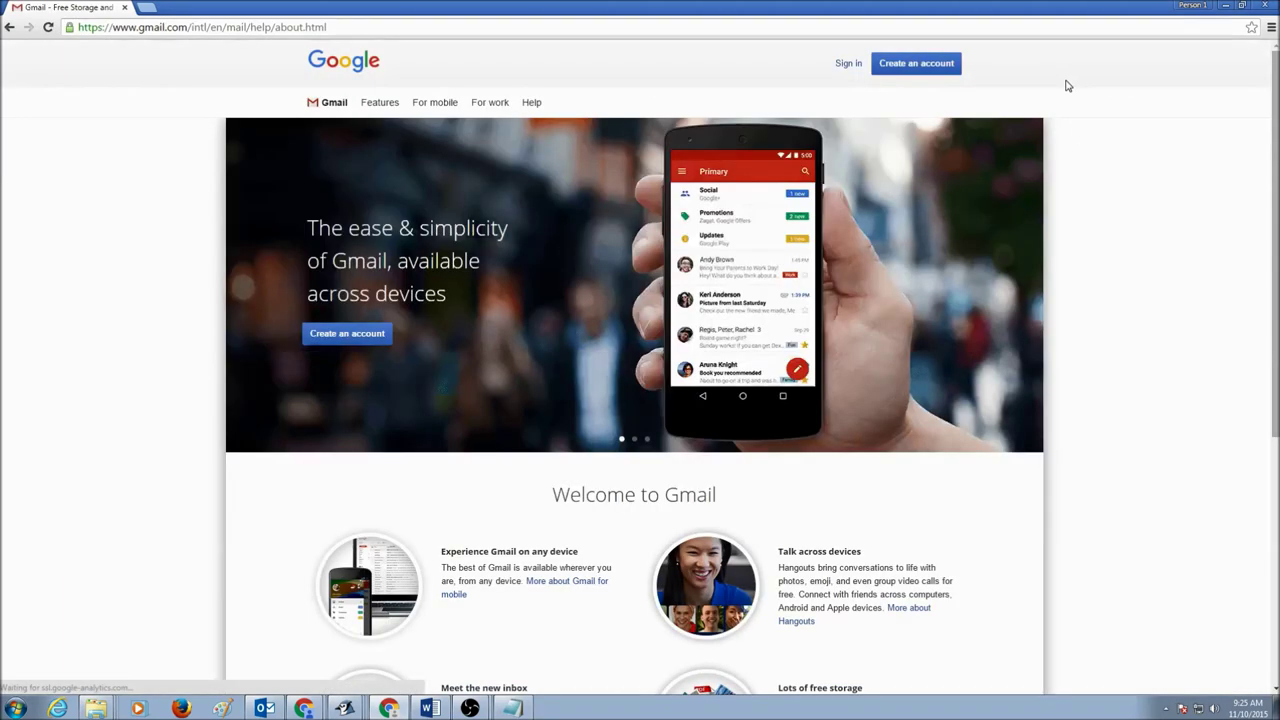
click(841, 68)
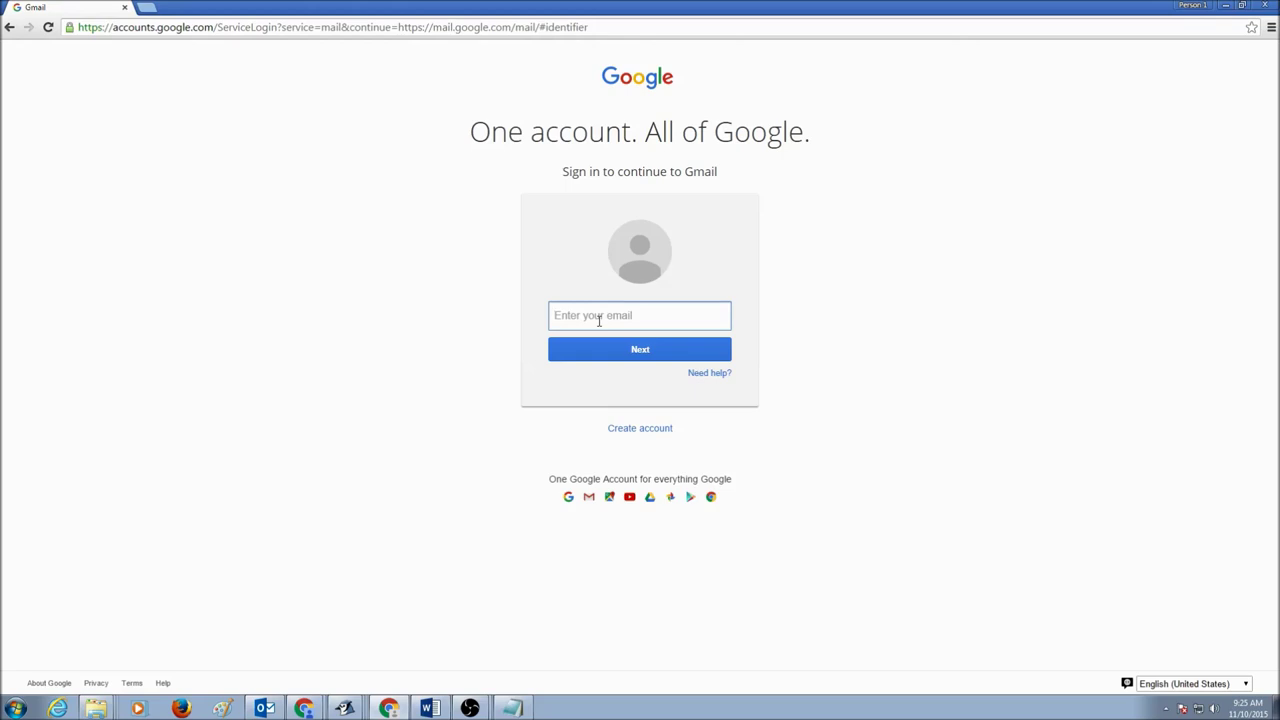
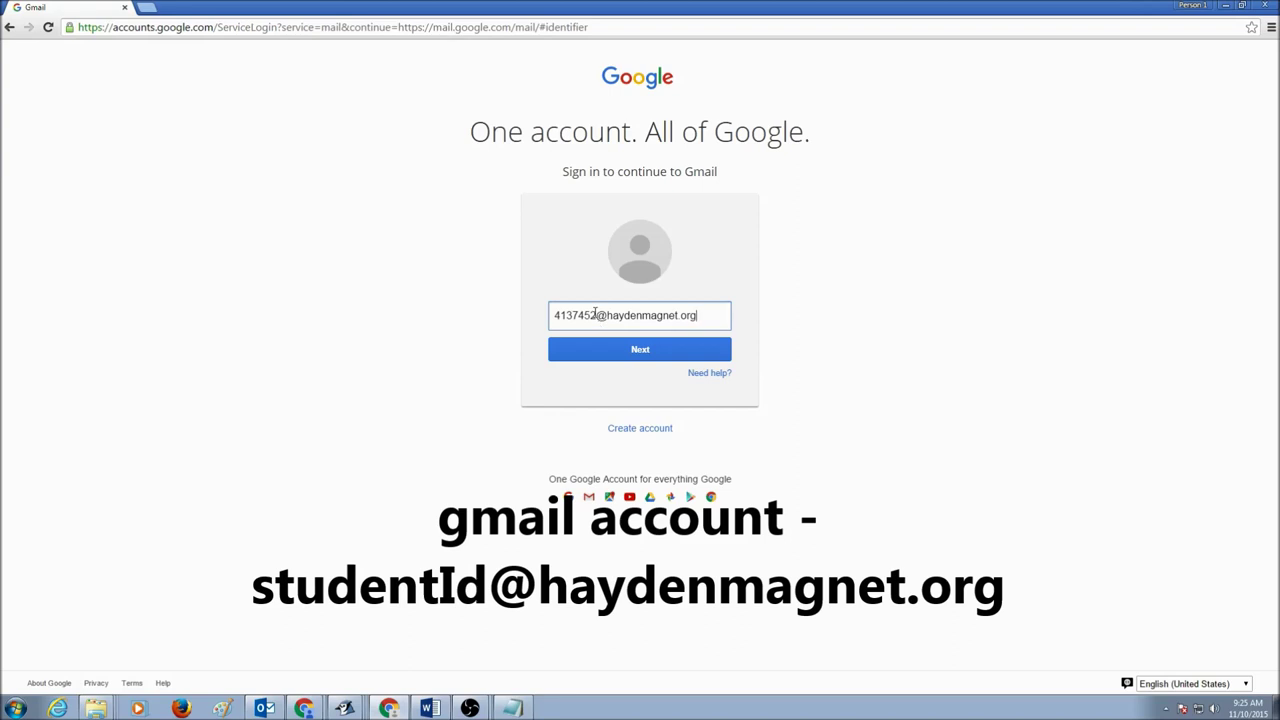
Enter the school account email address and continue to the password step
mouse_move(596, 315)
mouse_down()
mouse_move(549, 315)
mouse_move(698, 317)
mouse_up()
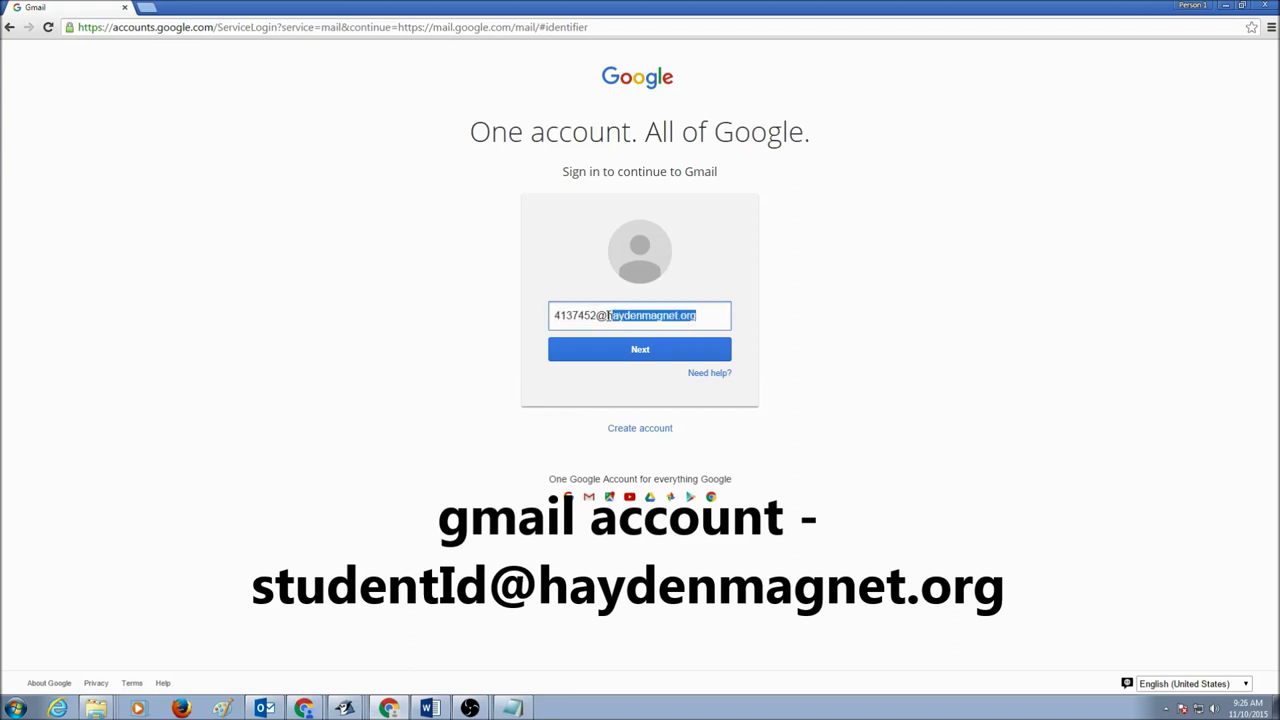
click(710, 320)
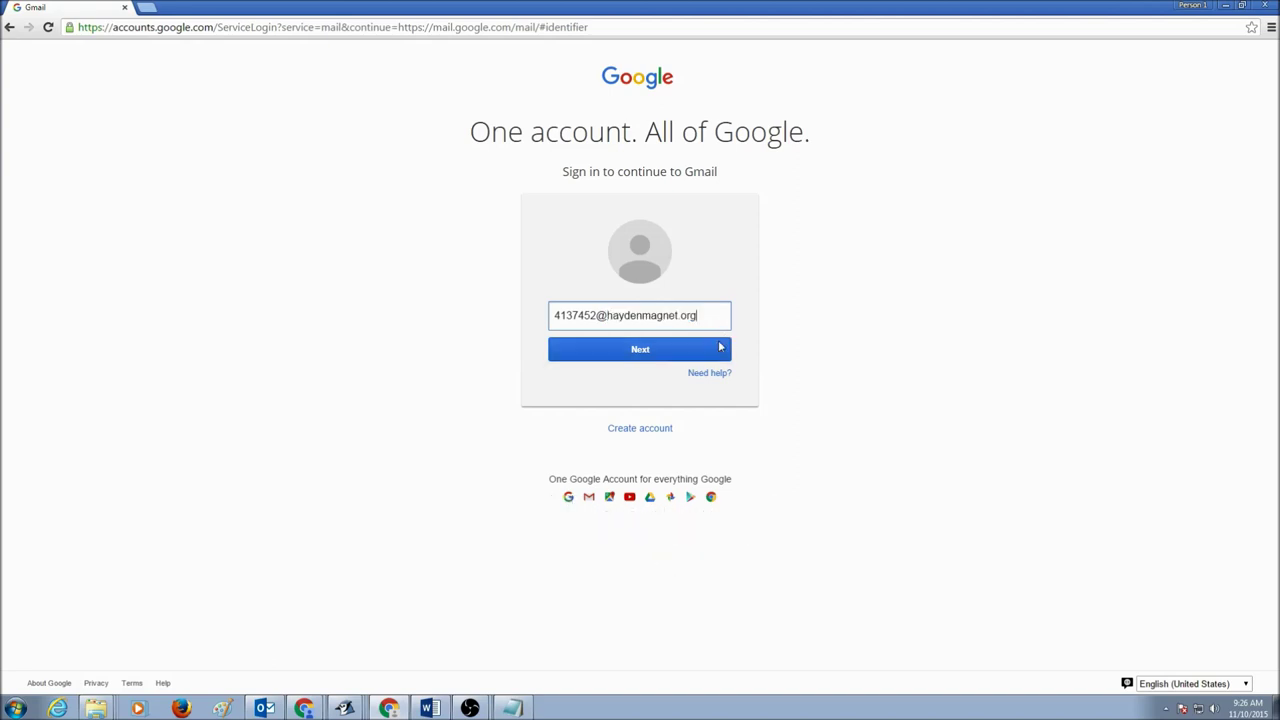
click(671, 354)
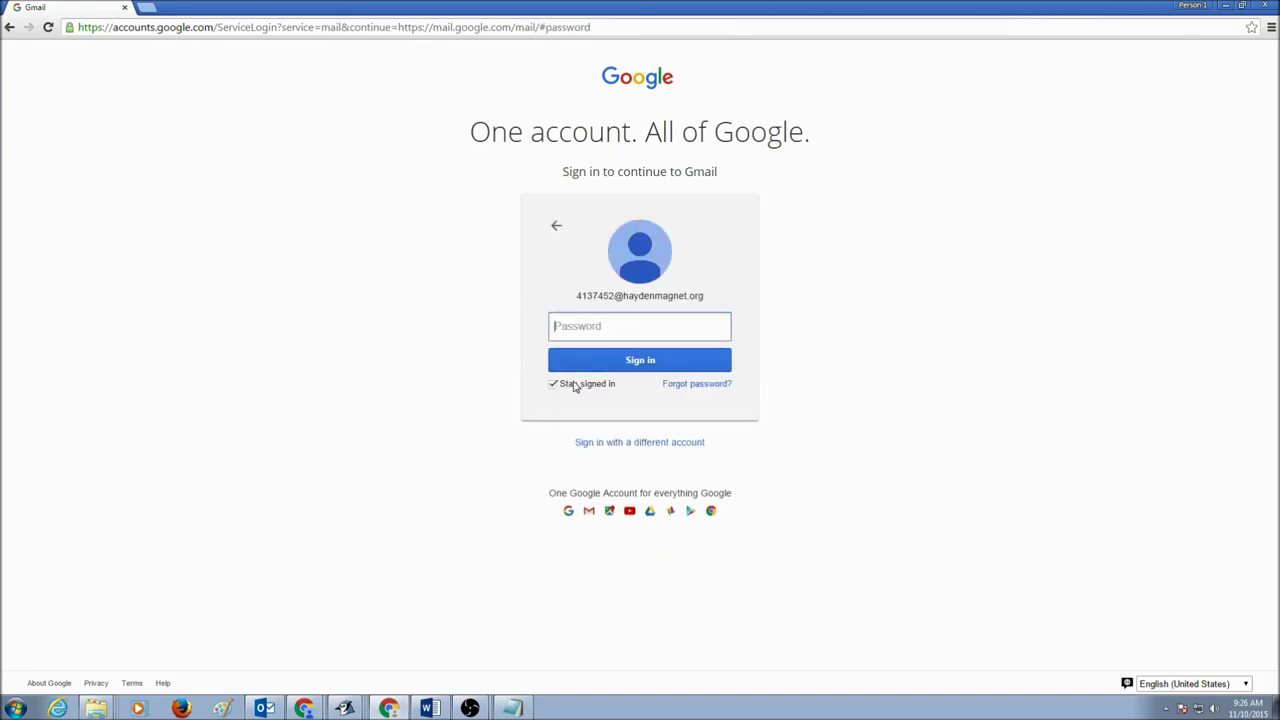
Turn off Stay signed in, sign in with the password, and decline saving it
click(574, 386)
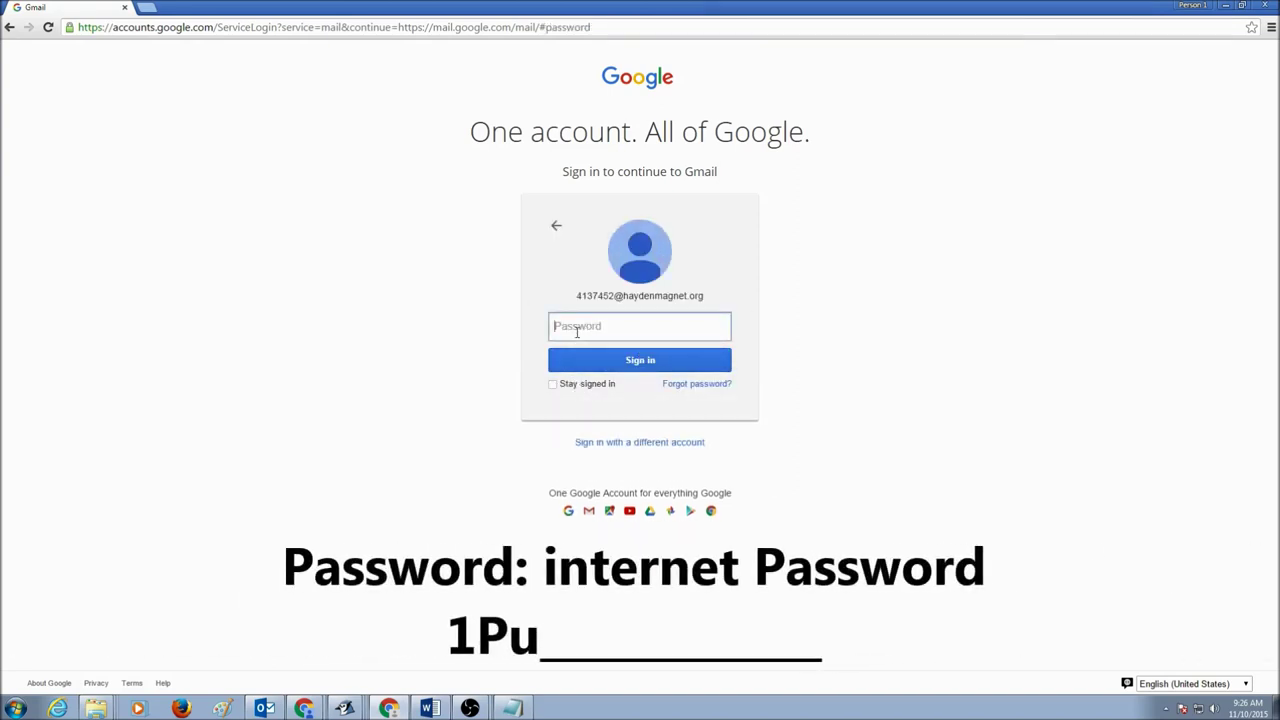
text(1)
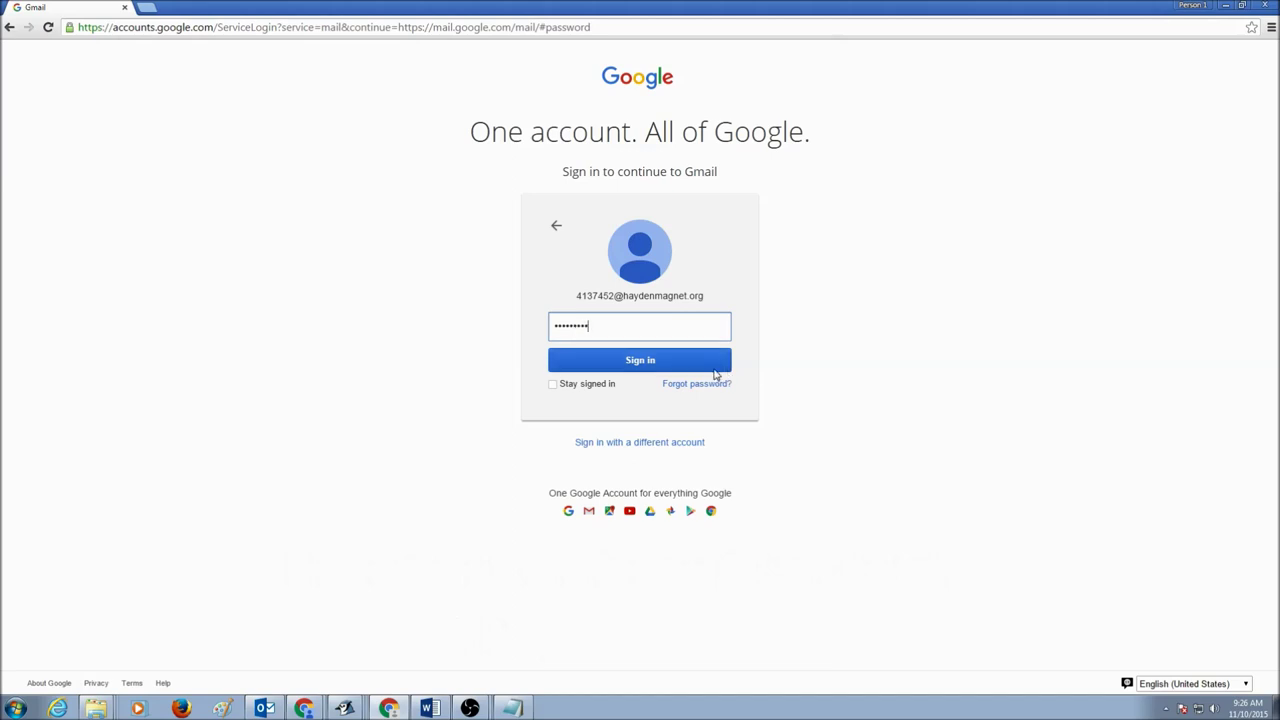
click(713, 366)
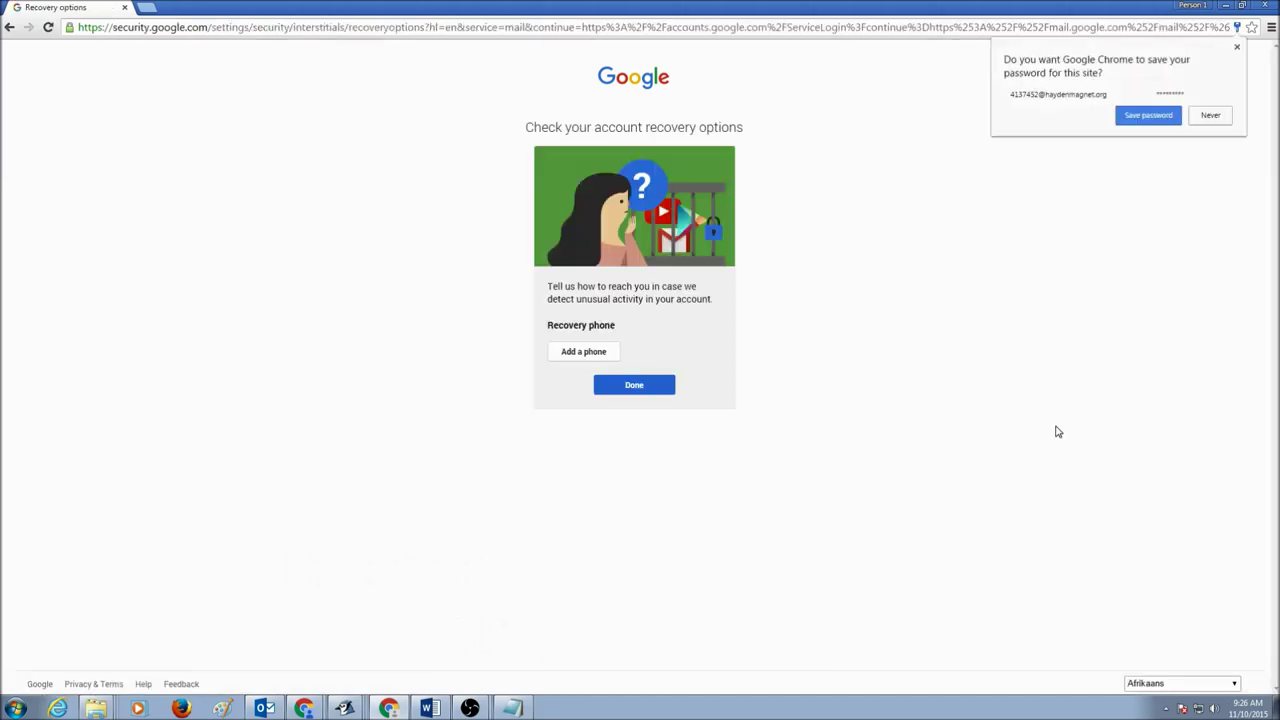
click(1212, 115)
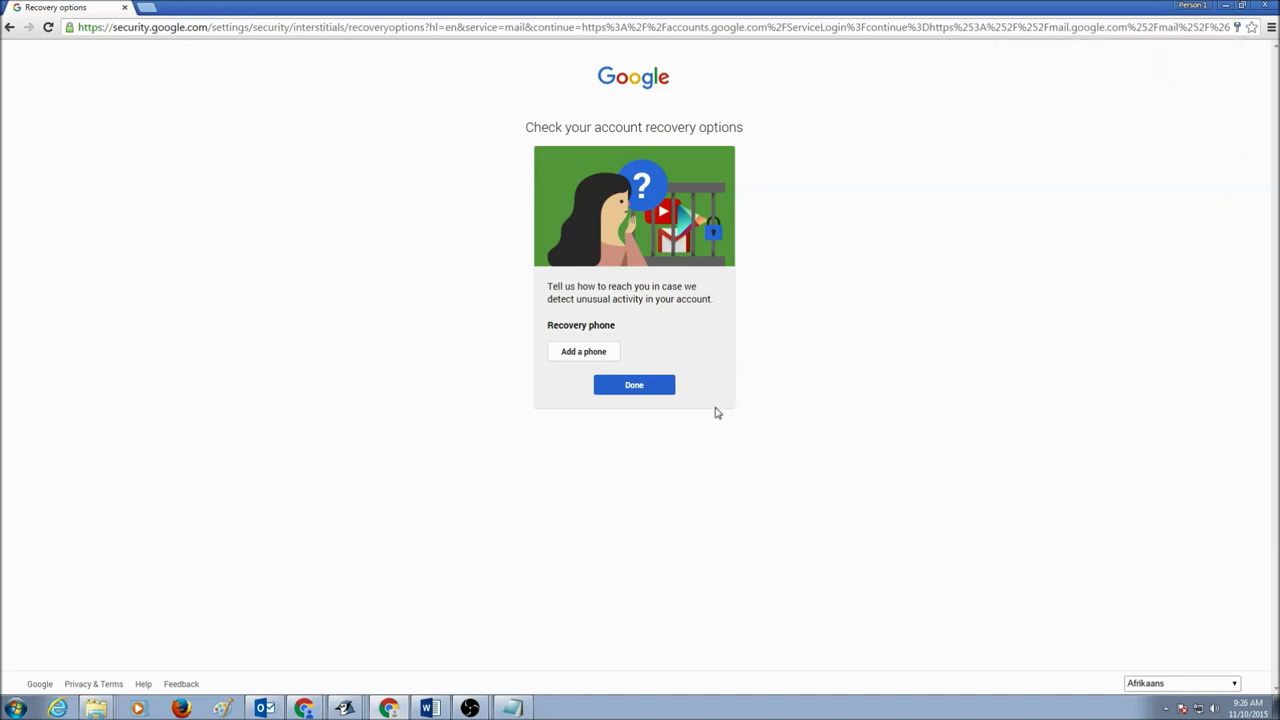
Finish the recovery check, then open and expand the Google apps panel
click(660, 389)
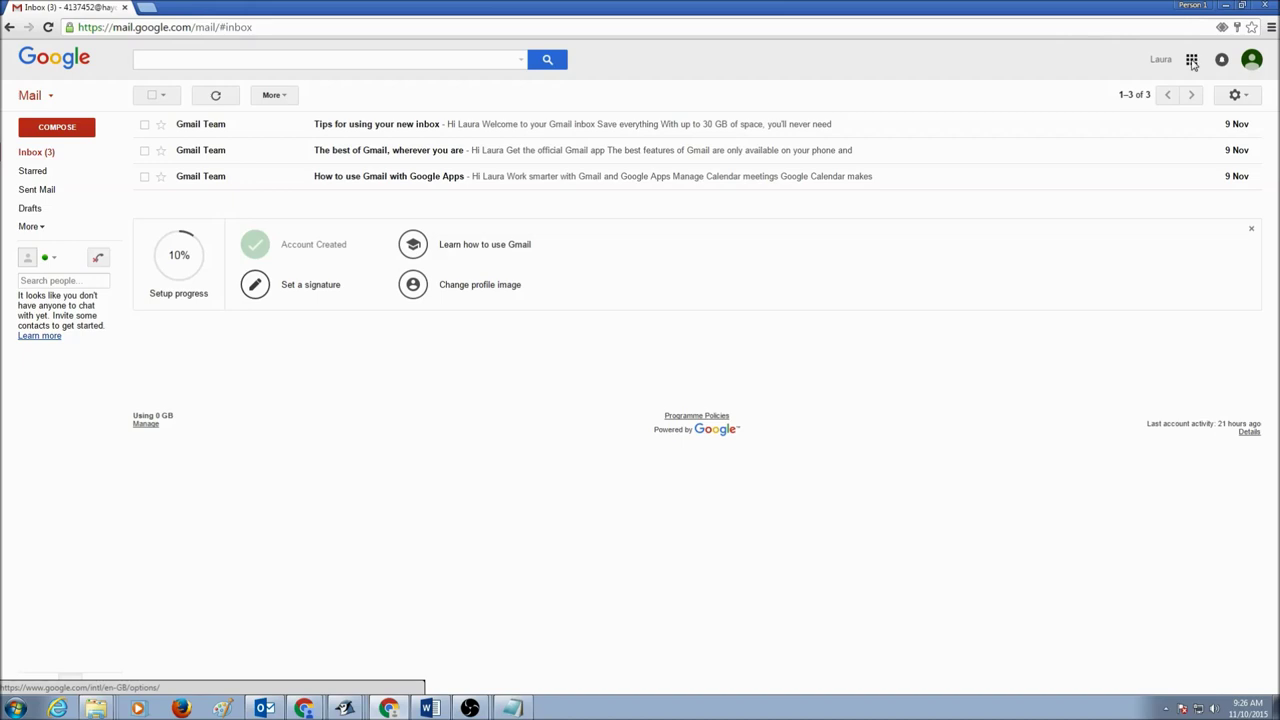
click(1192, 62)
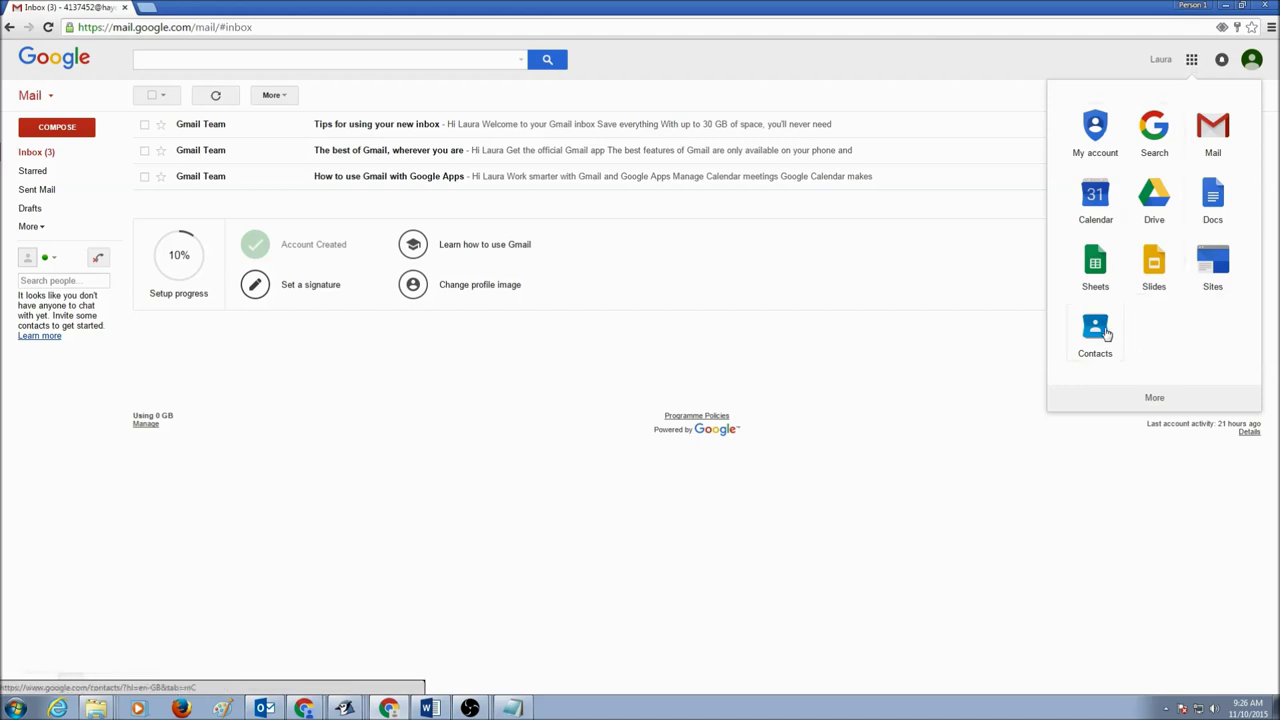
click(1154, 400)
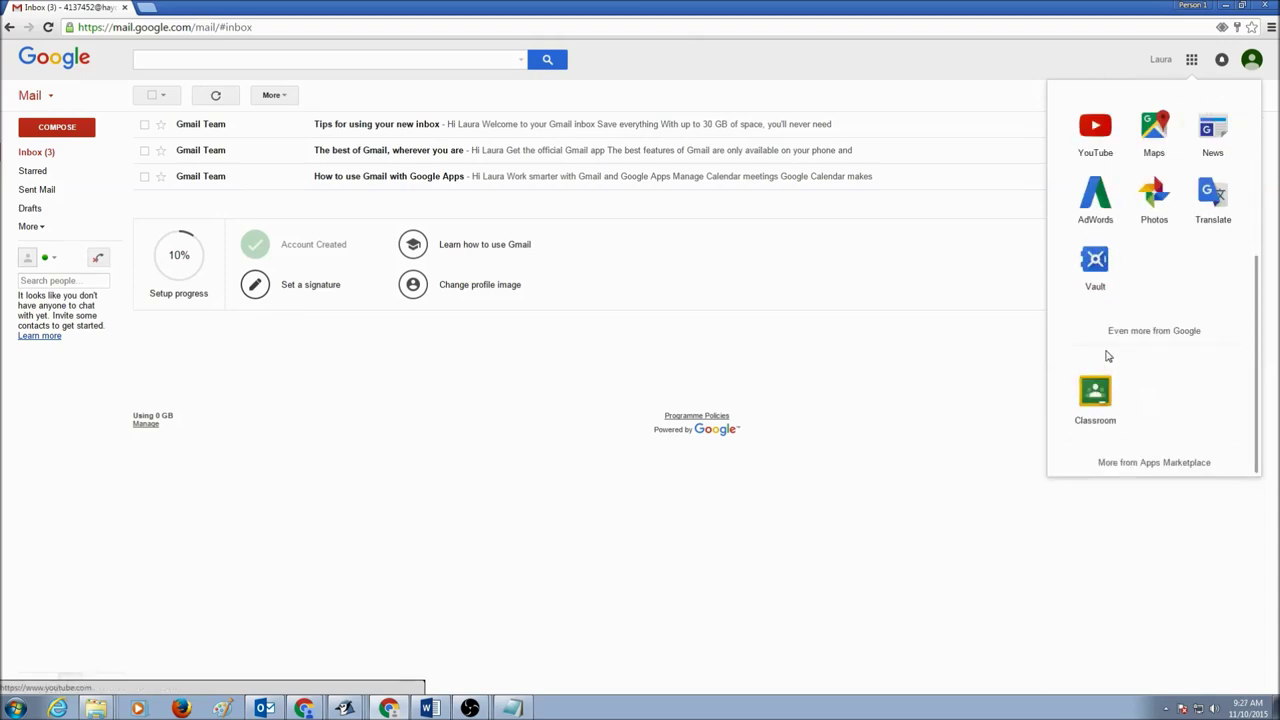
Open Sites from the Home & Office section of Google's products page
click(1183, 333)
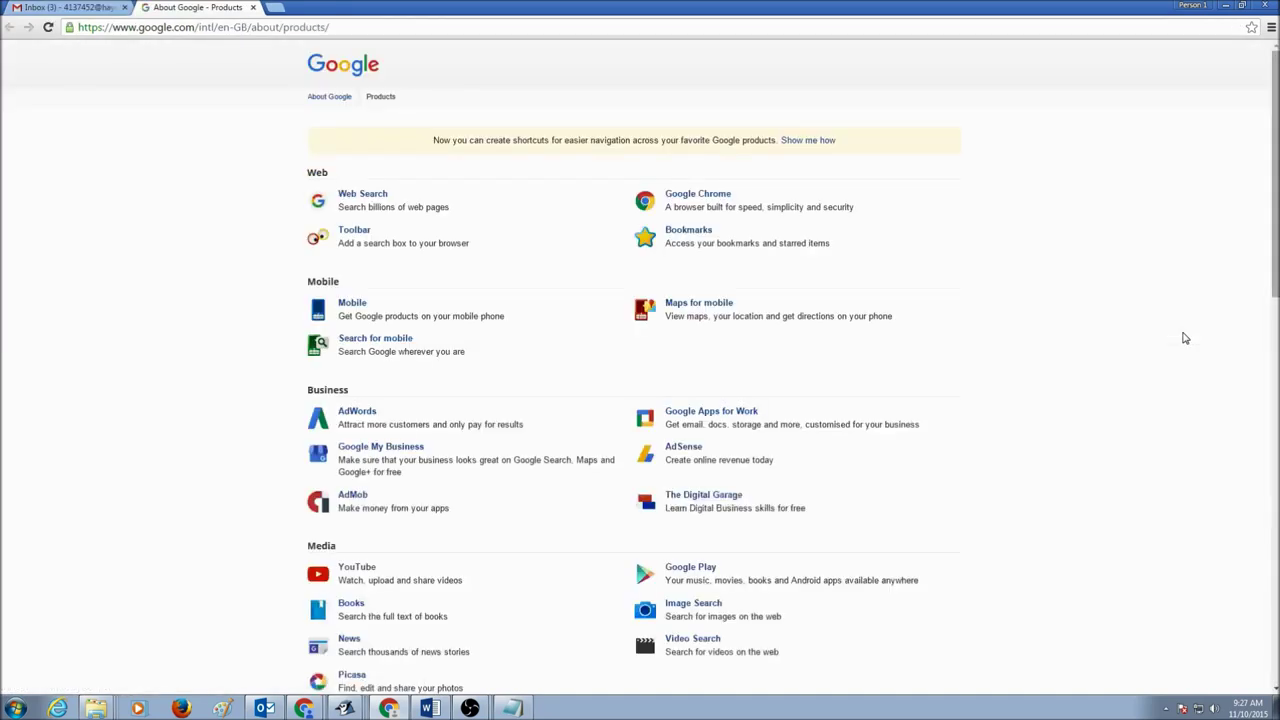
drag(1276, 203, 1274, 504)
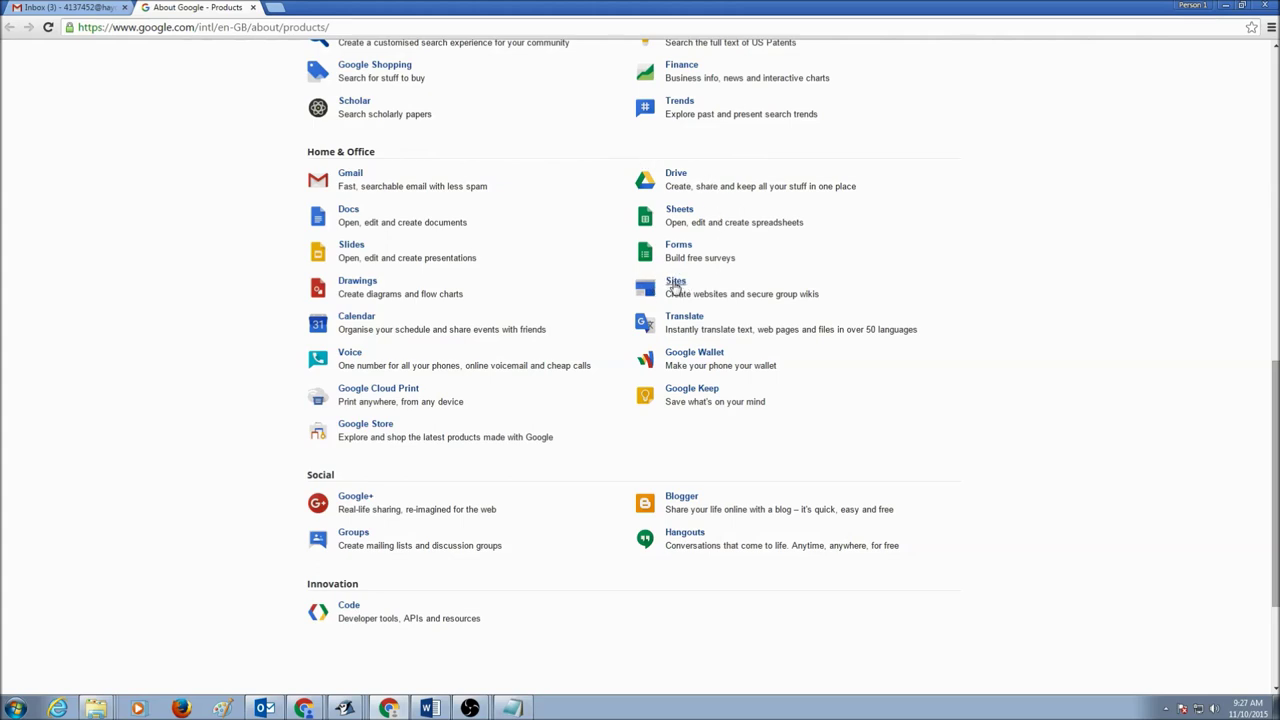
click(676, 287)
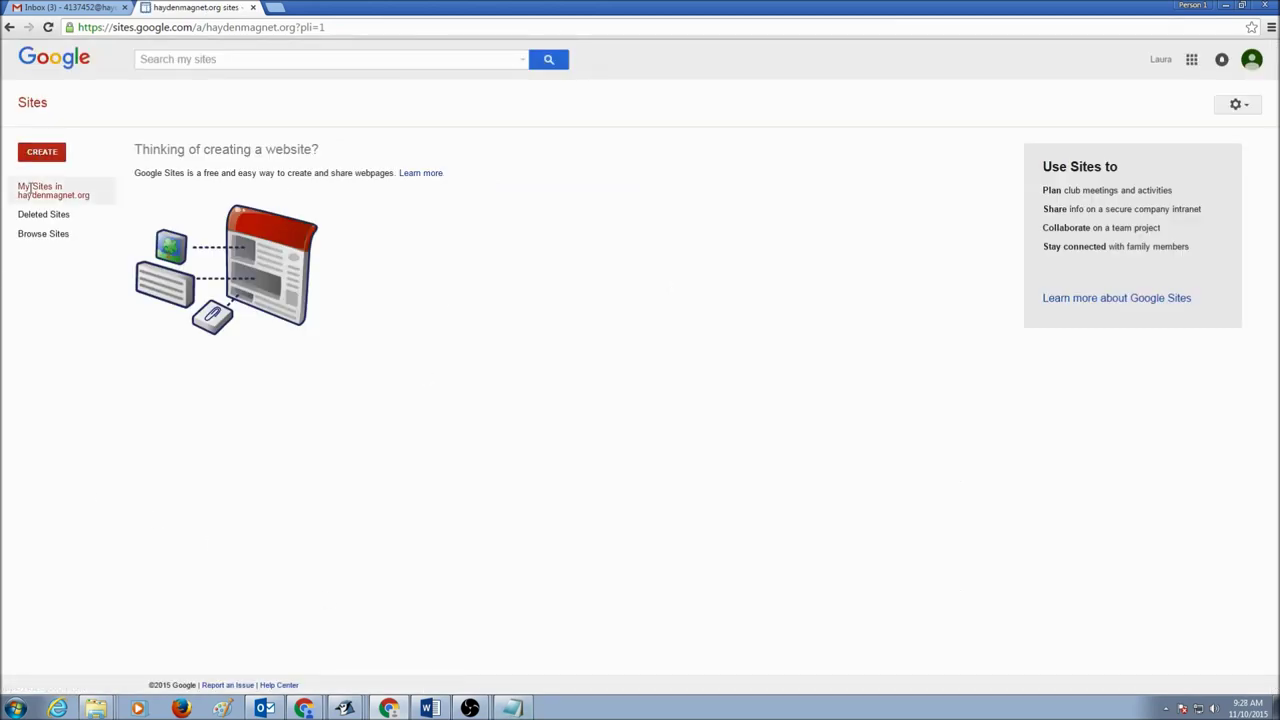
Start a blank-template site named 'Laura's Portfolio' with address laura-s-portfolio
click(42, 158)
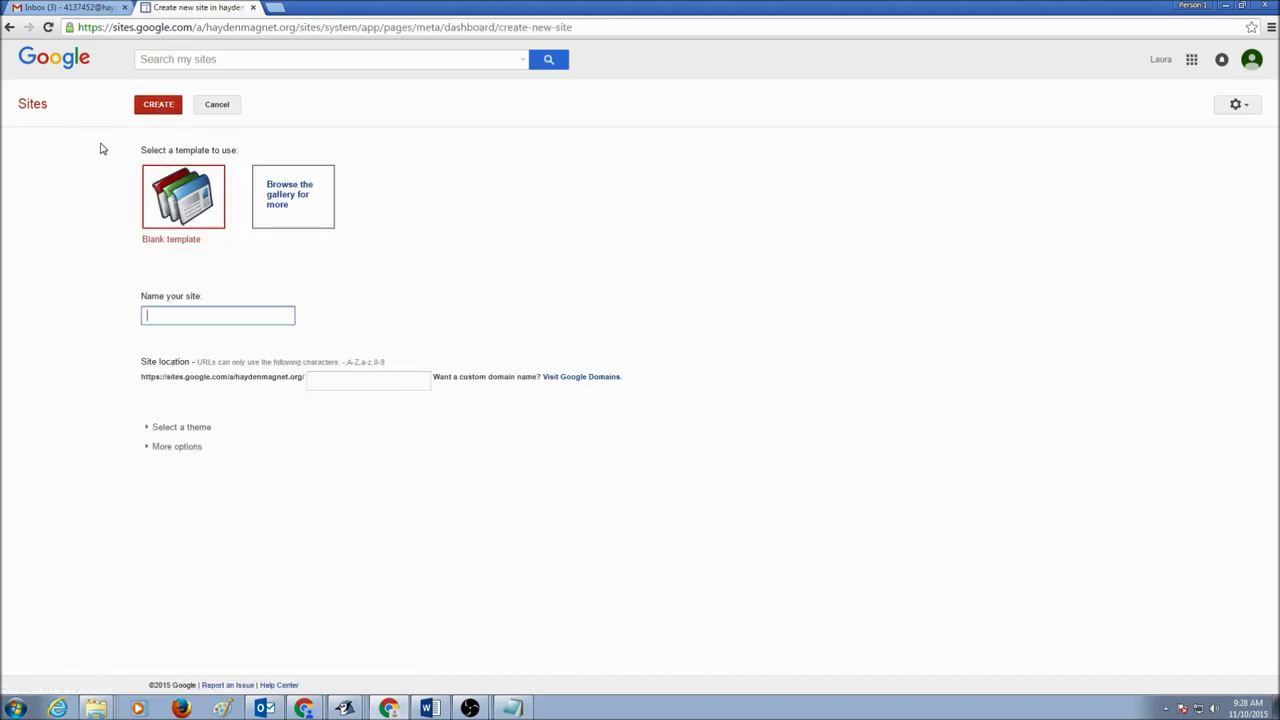
click(170, 201)
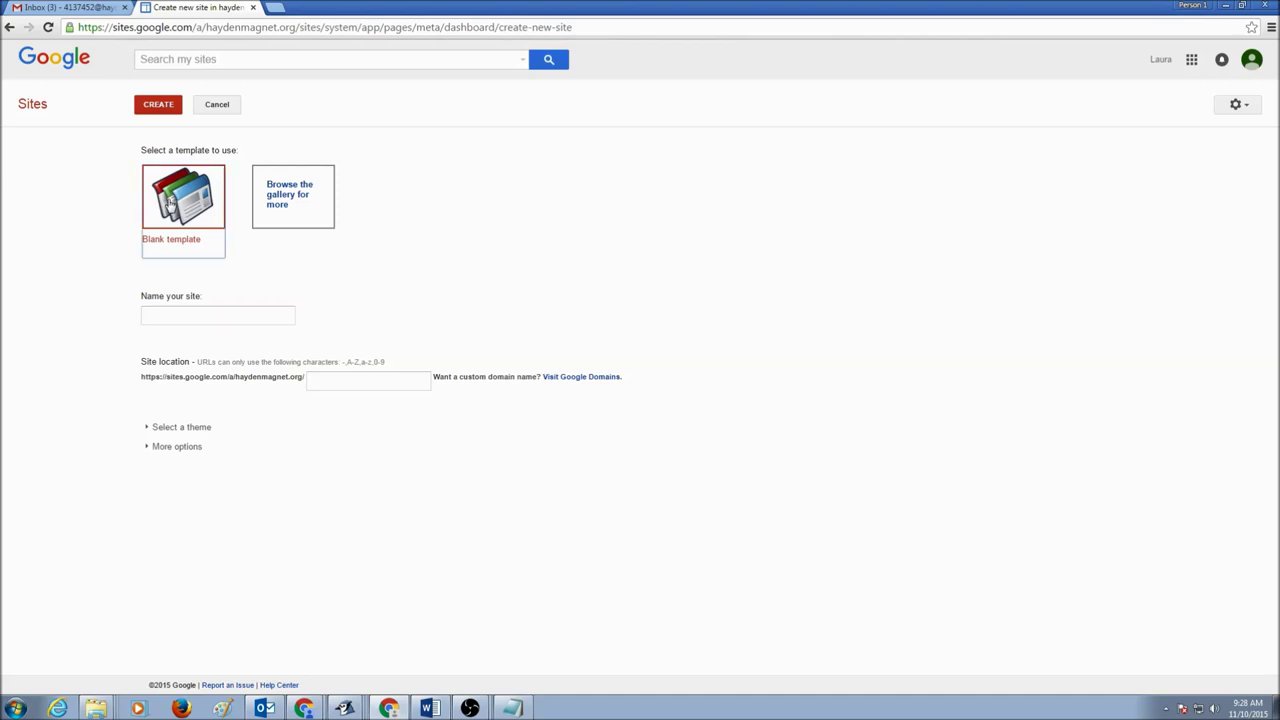
click(145, 317)
click(145, 317)
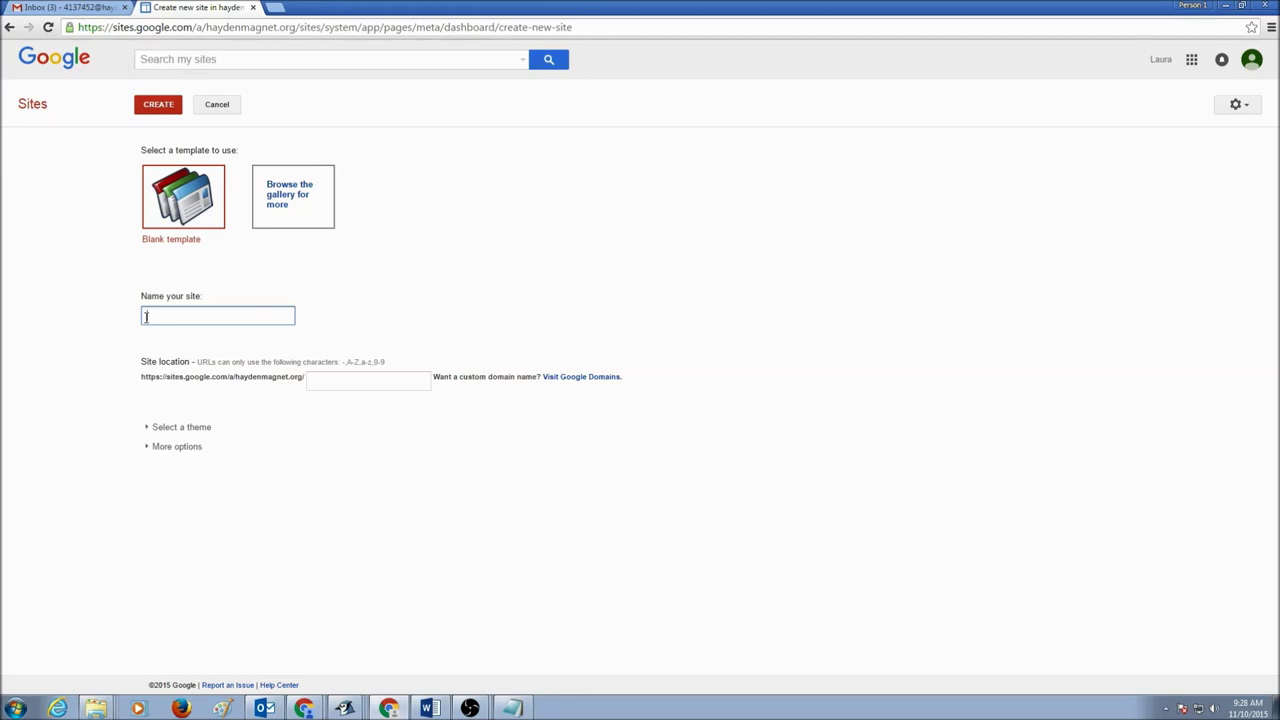
text(Laura's )
text(Portfol)
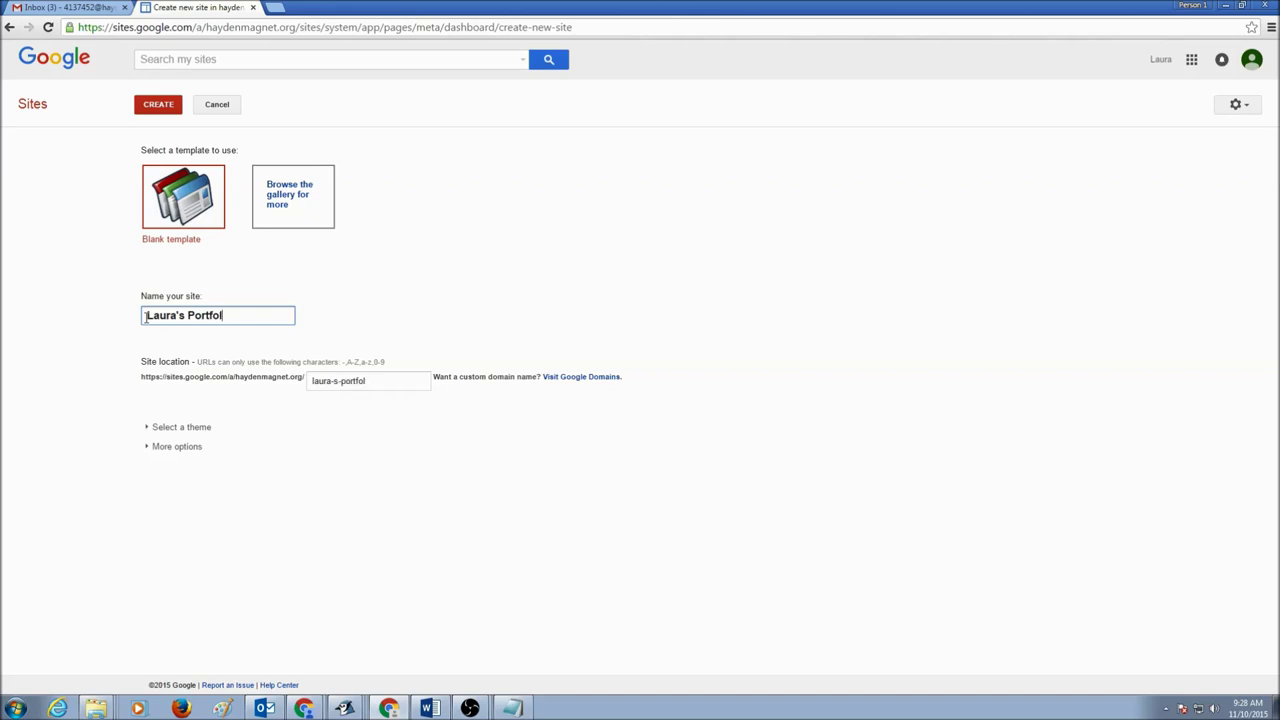
text(io)
drag(148, 316, 244, 325)
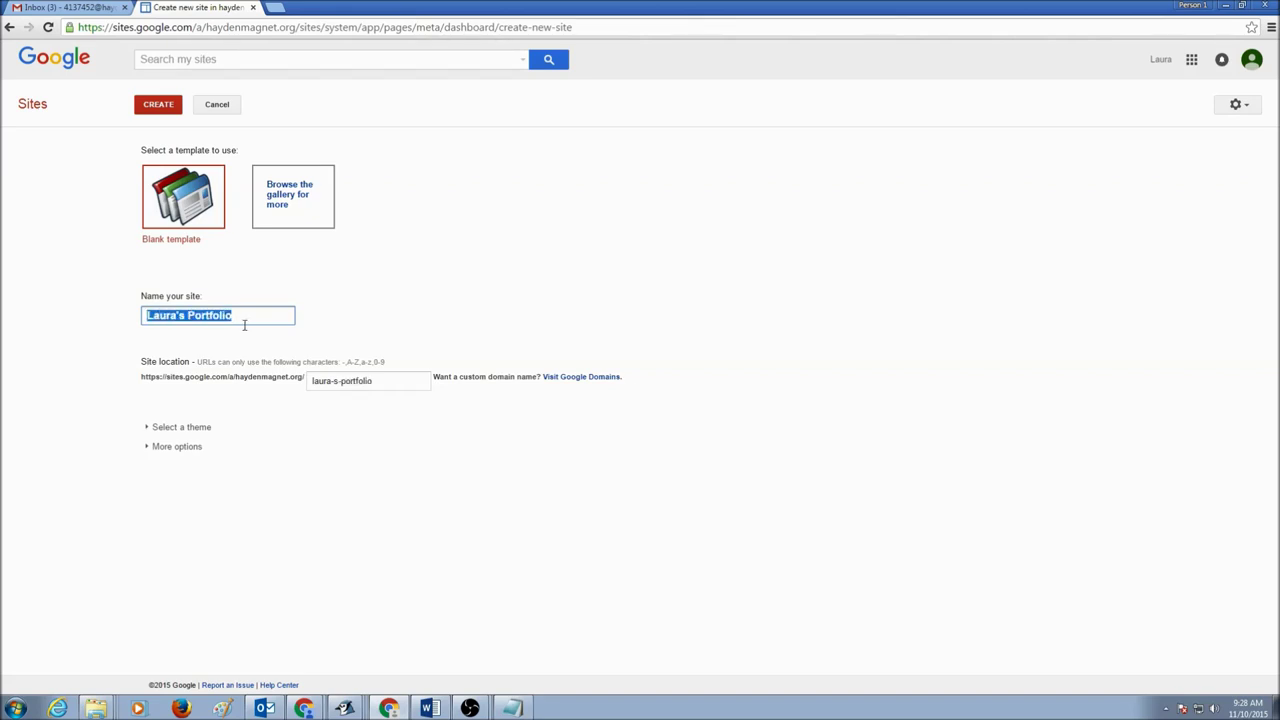
drag(311, 381, 383, 381)
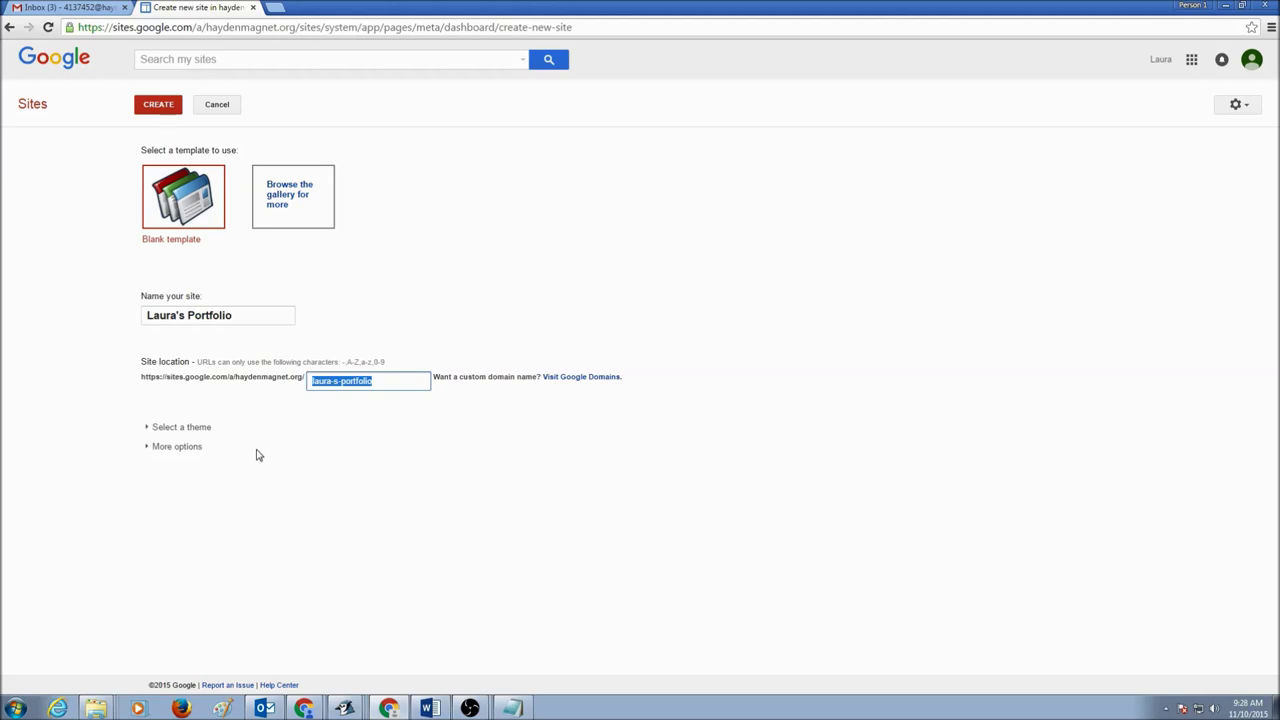
Browse the theme grid and pick the Terra: Water theme
click(148, 430)
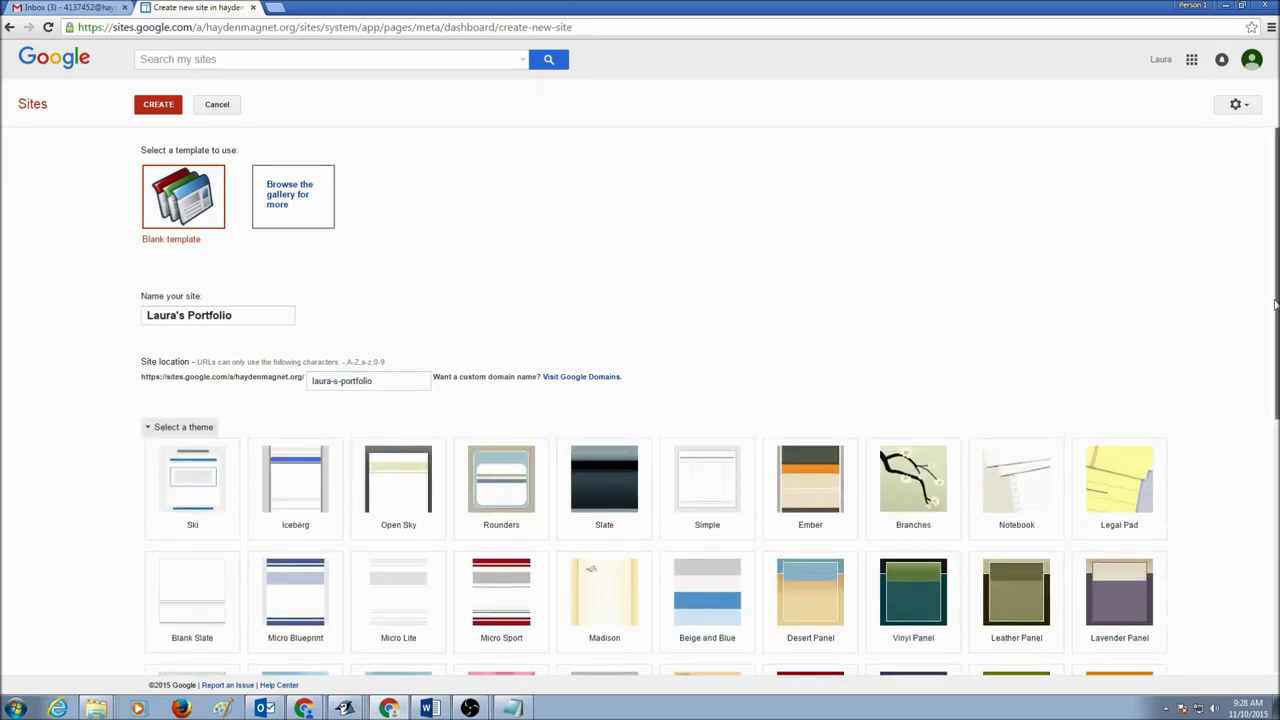
scroll(1275, 305, down, 3)
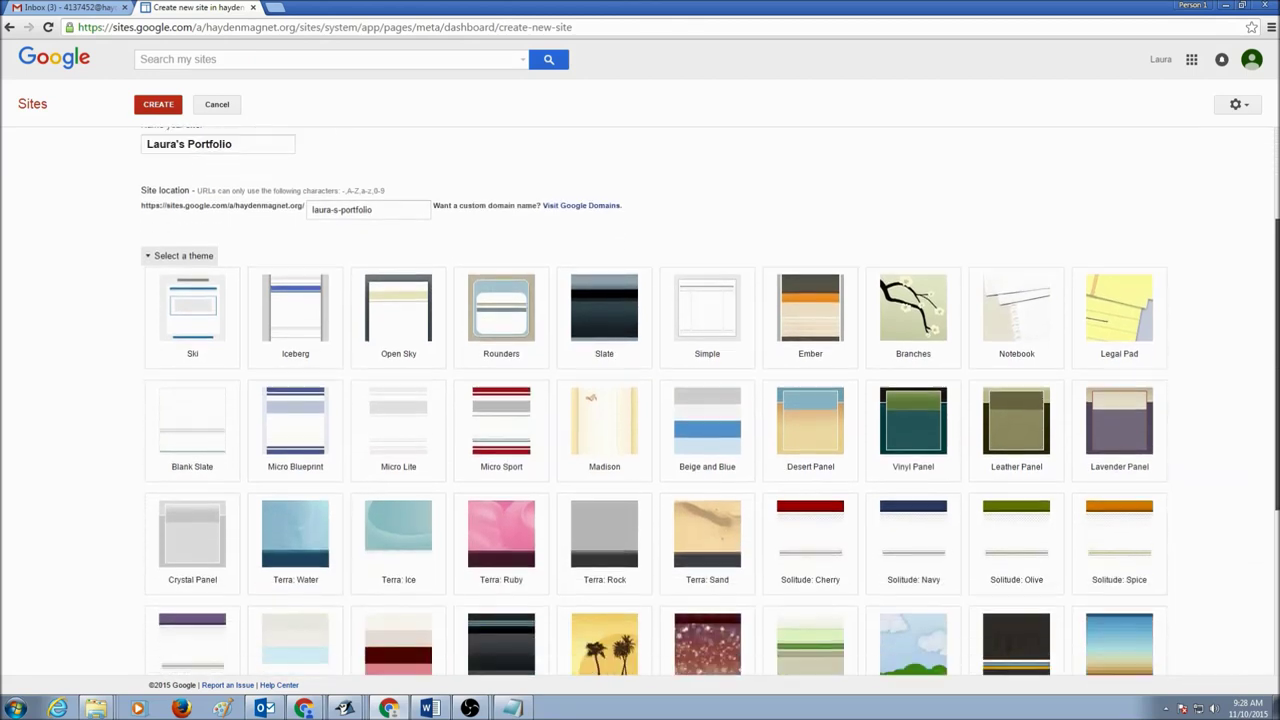
scroll(710, 400, down, 2)
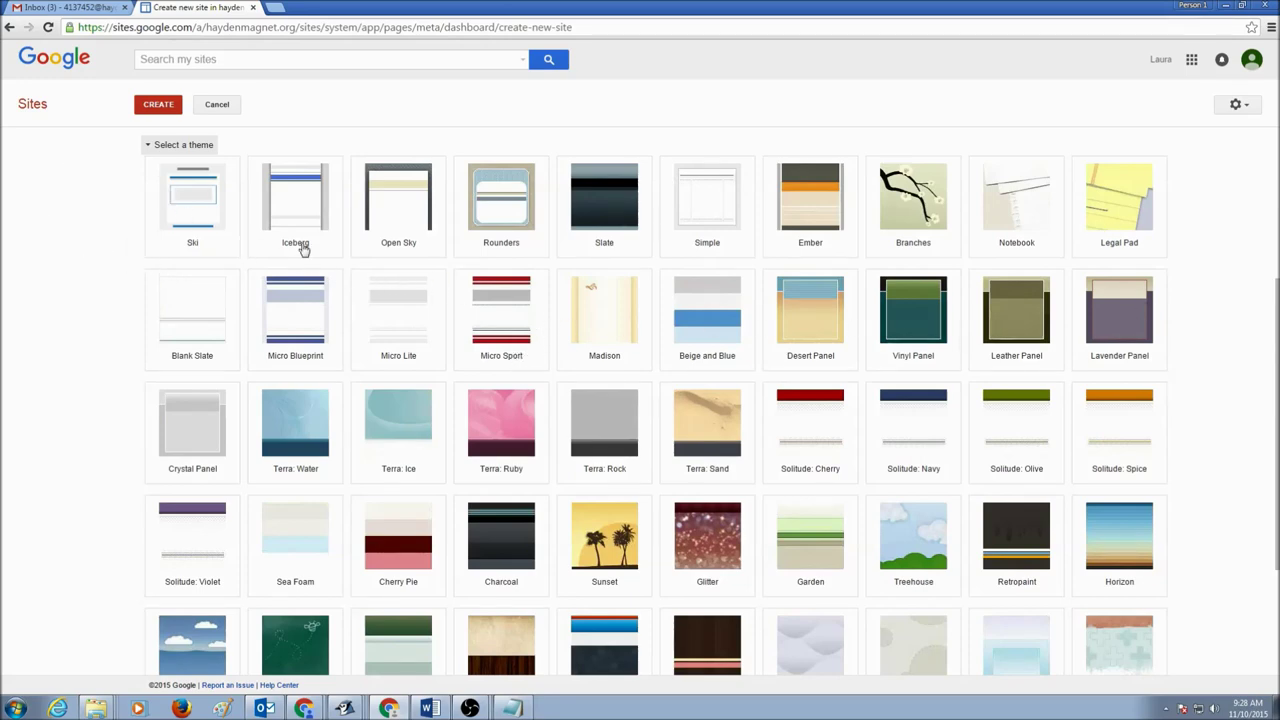
scroll(320, 258, up, 1)
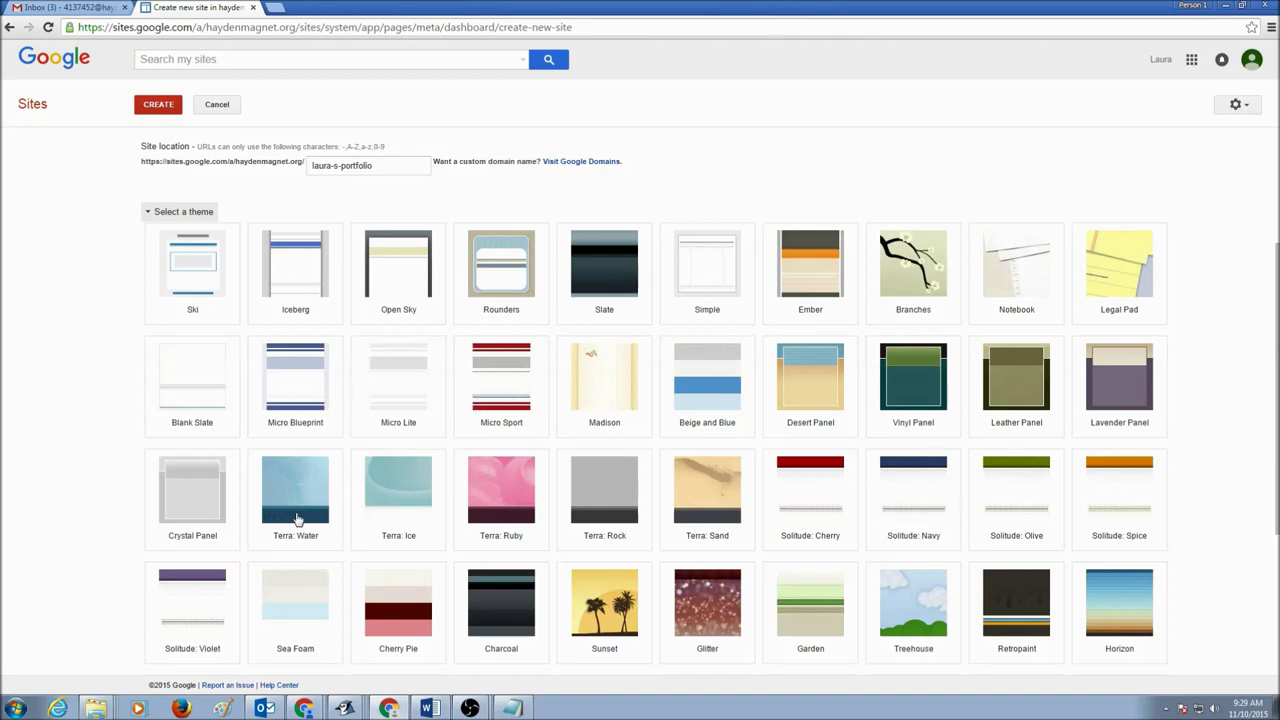
scroll(715, 605, down, 2)
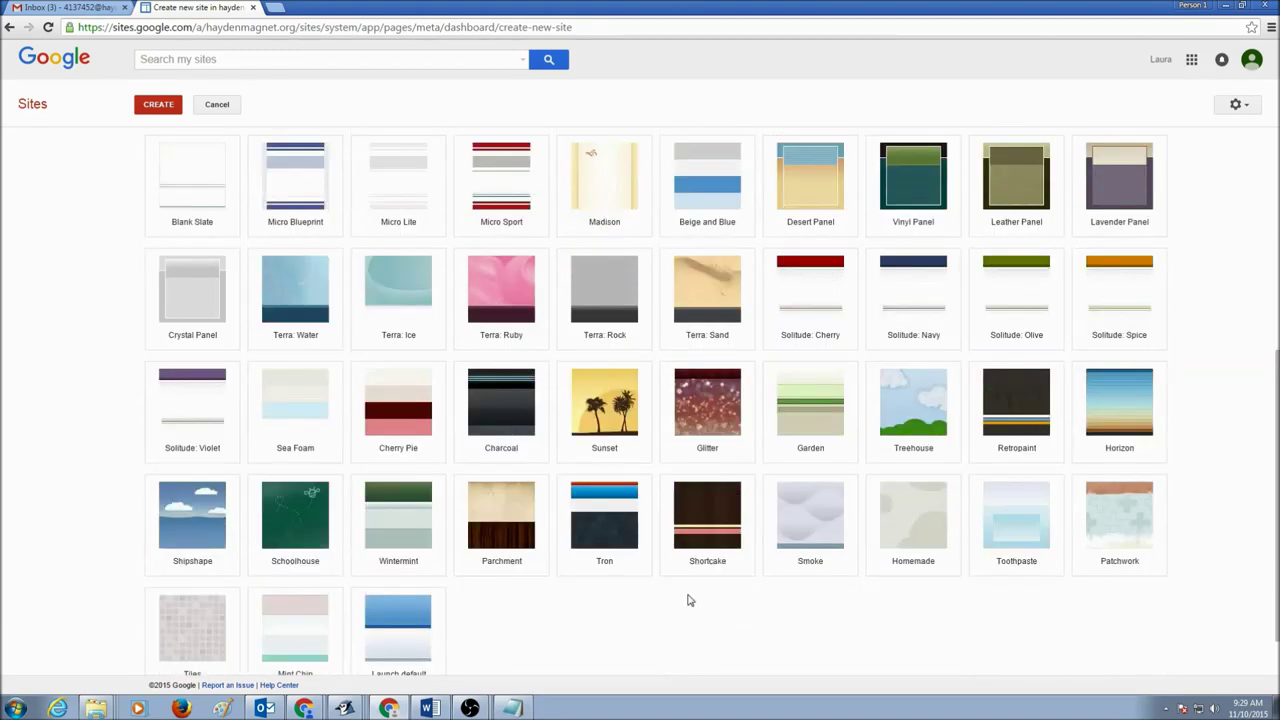
scroll(300, 525, down, 1)
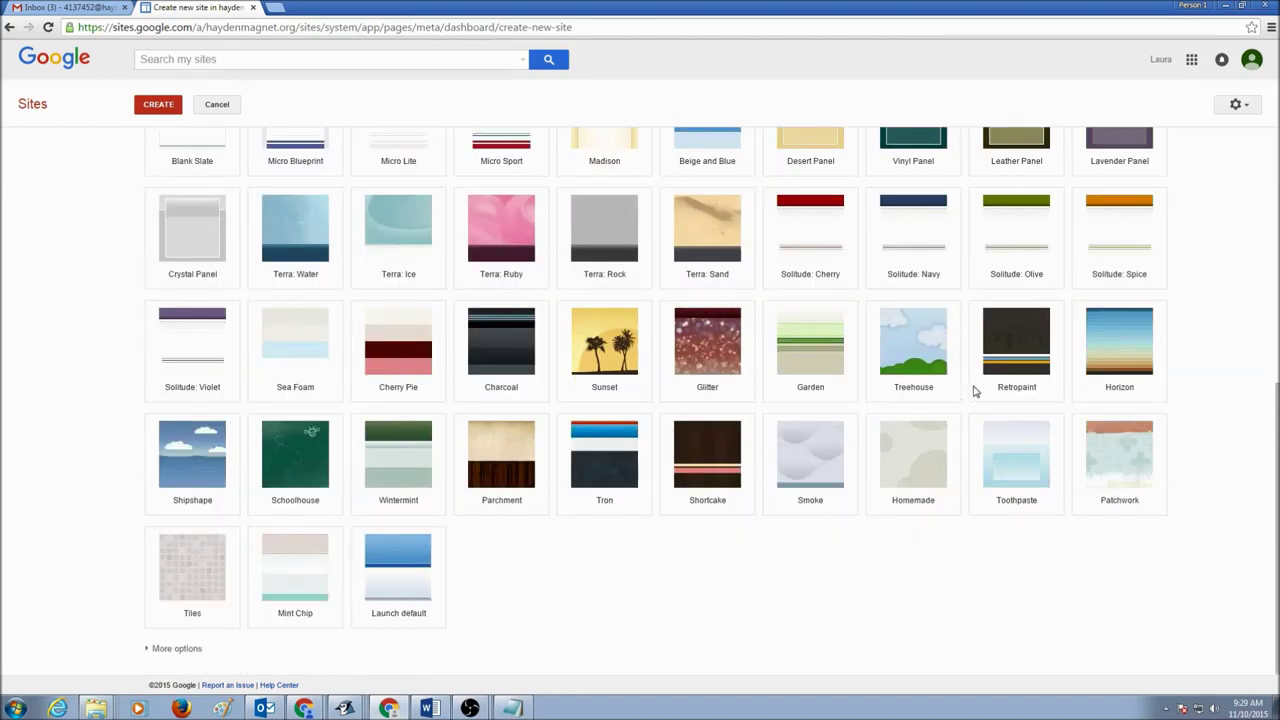
scroll(980, 380, up, 1)
scroll(980, 380, up, 3)
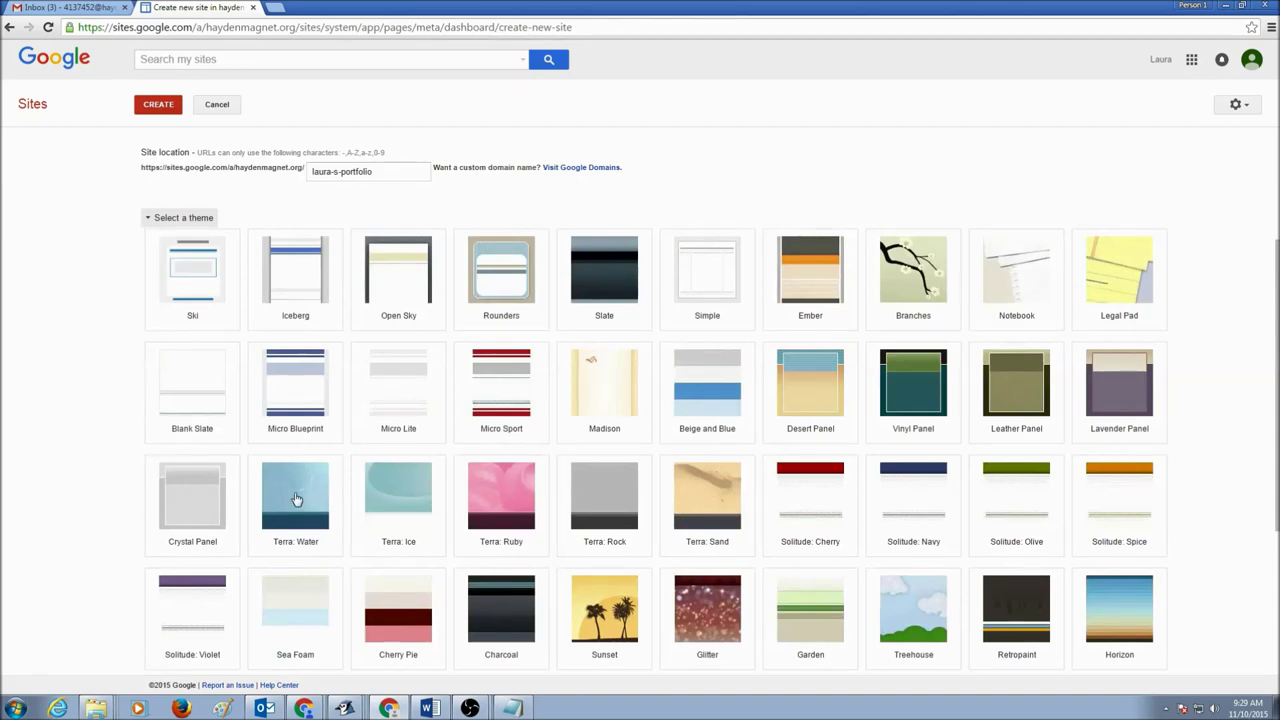
click(296, 499)
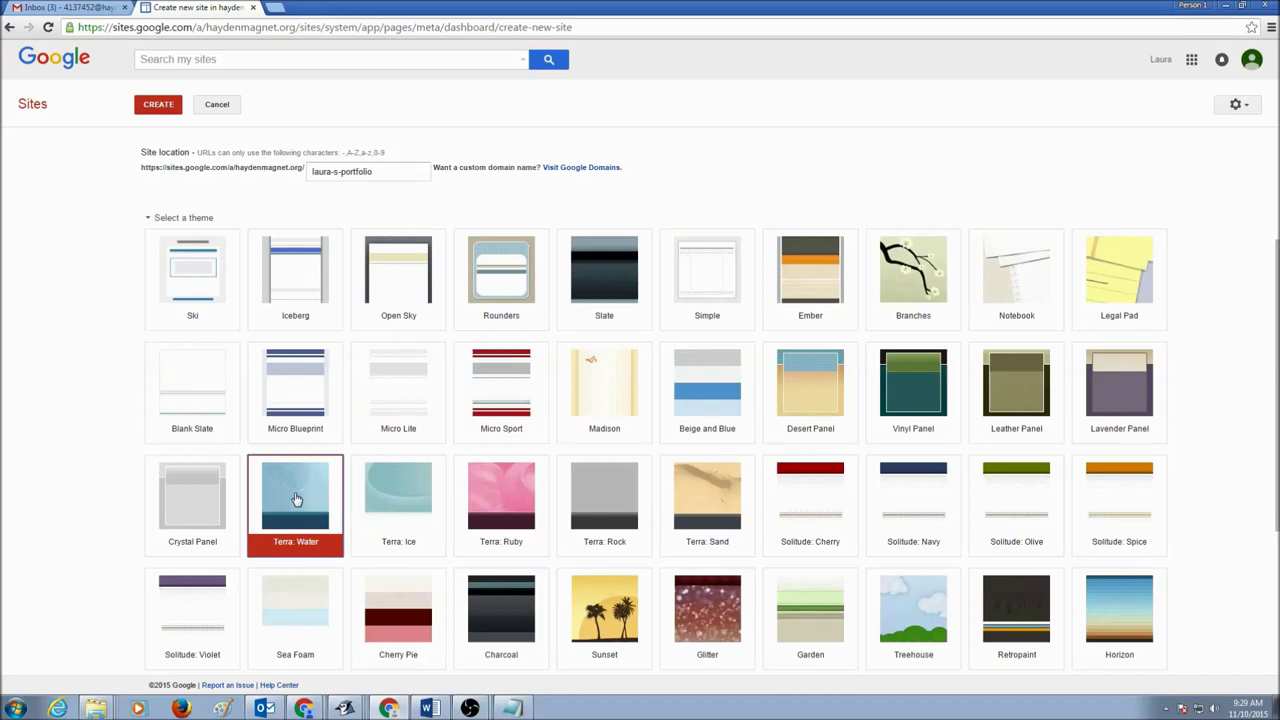
click(148, 219)
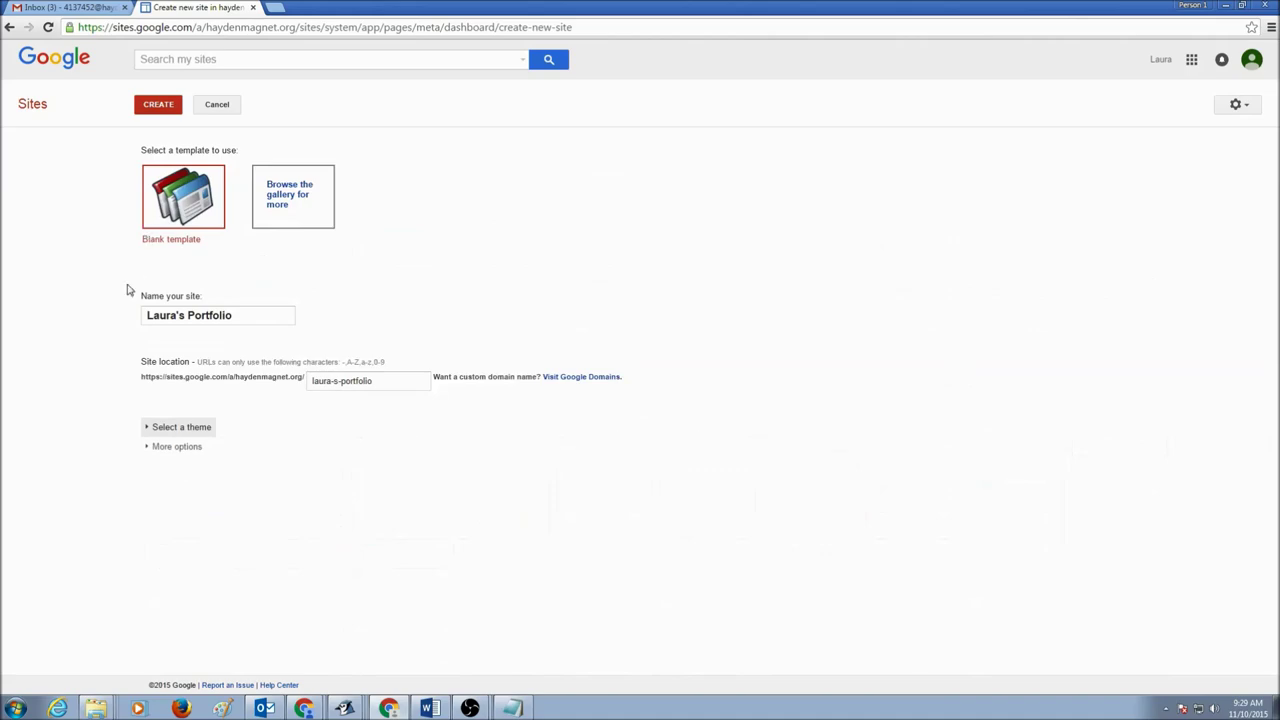
click(150, 427)
Under More options, enter the description 'My Digital Portfolio' and create the site
scroll(172, 450, down, 2)
scroll(172, 450, down, 3)
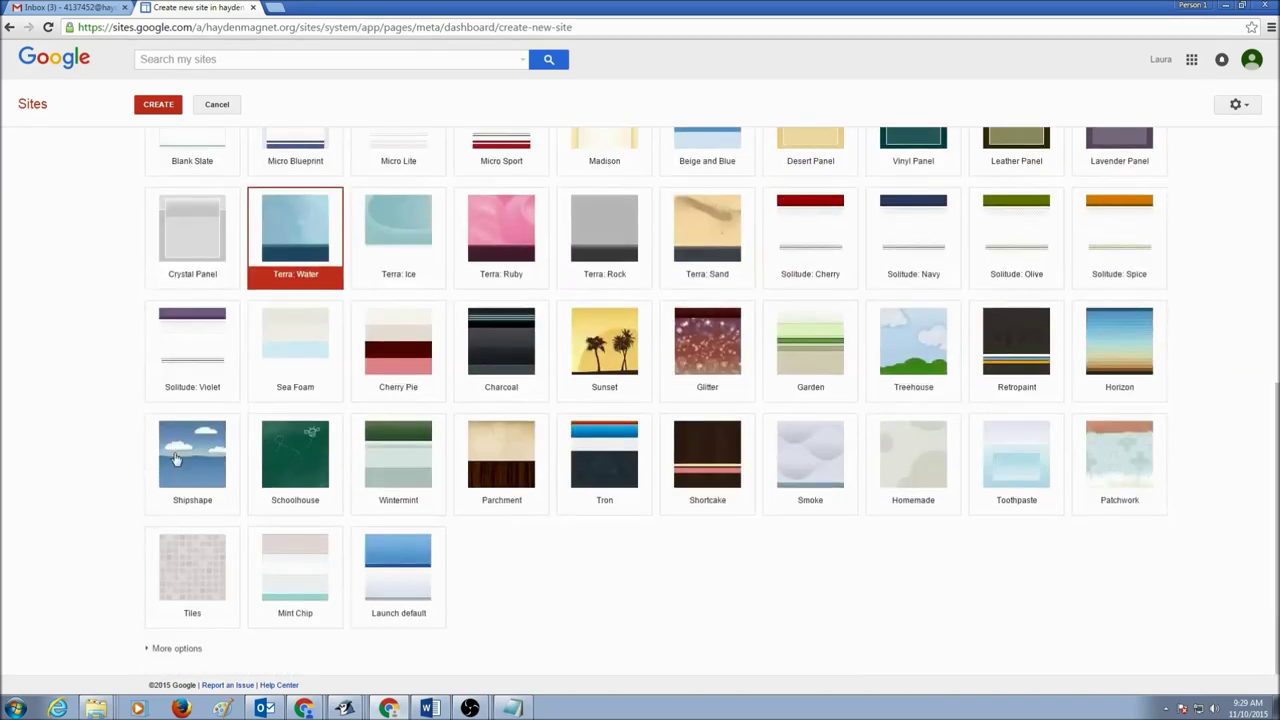
click(157, 648)
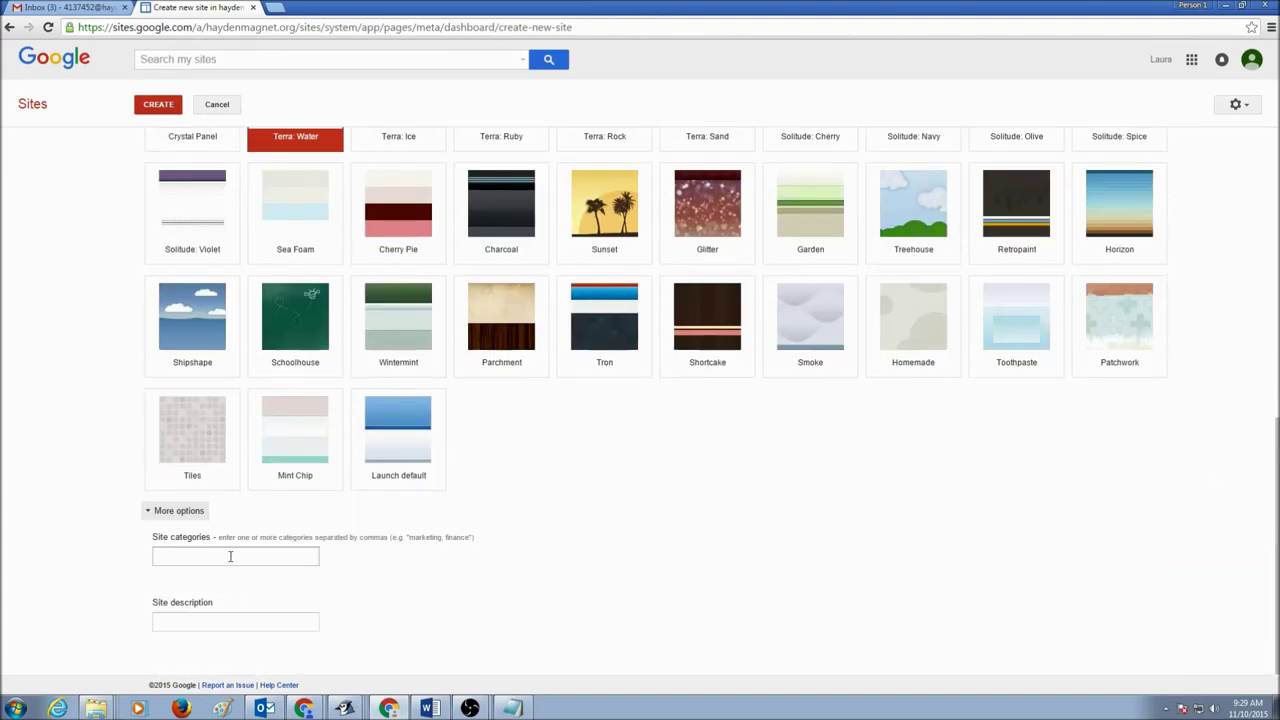
click(167, 622)
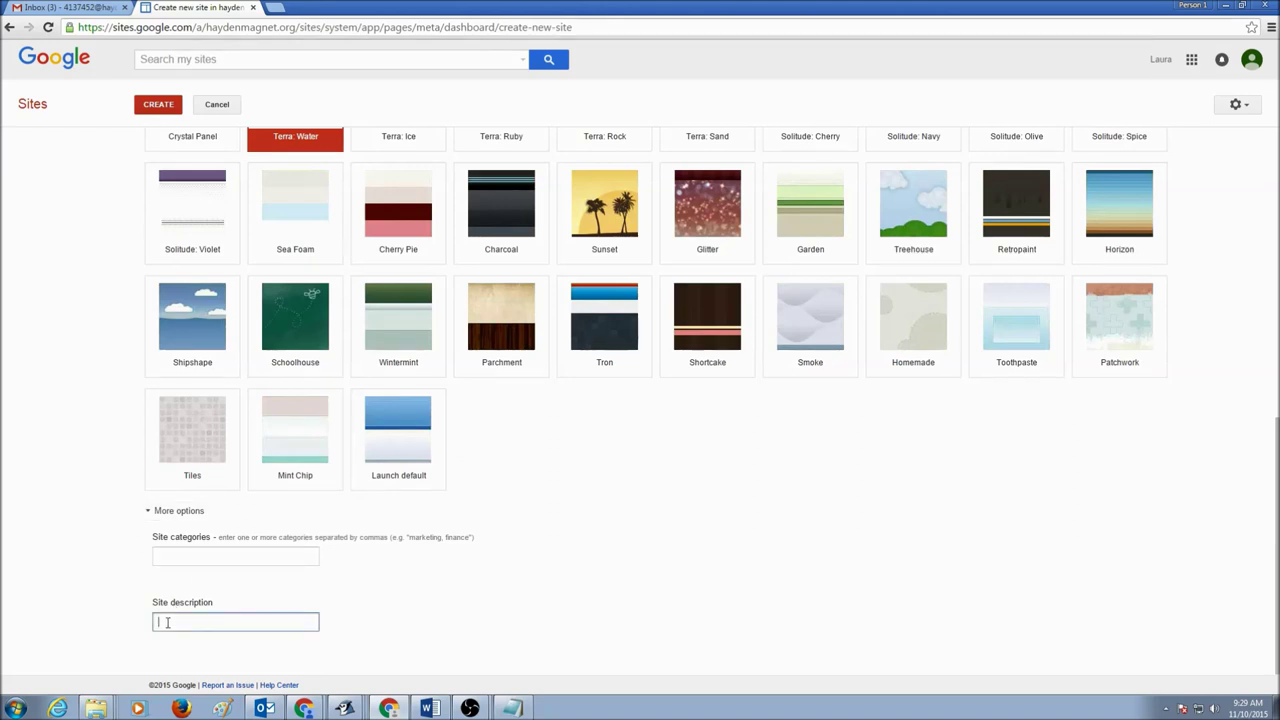
text(Mi)
text(Digital )
text(Port)
text(fo)
text(lio)
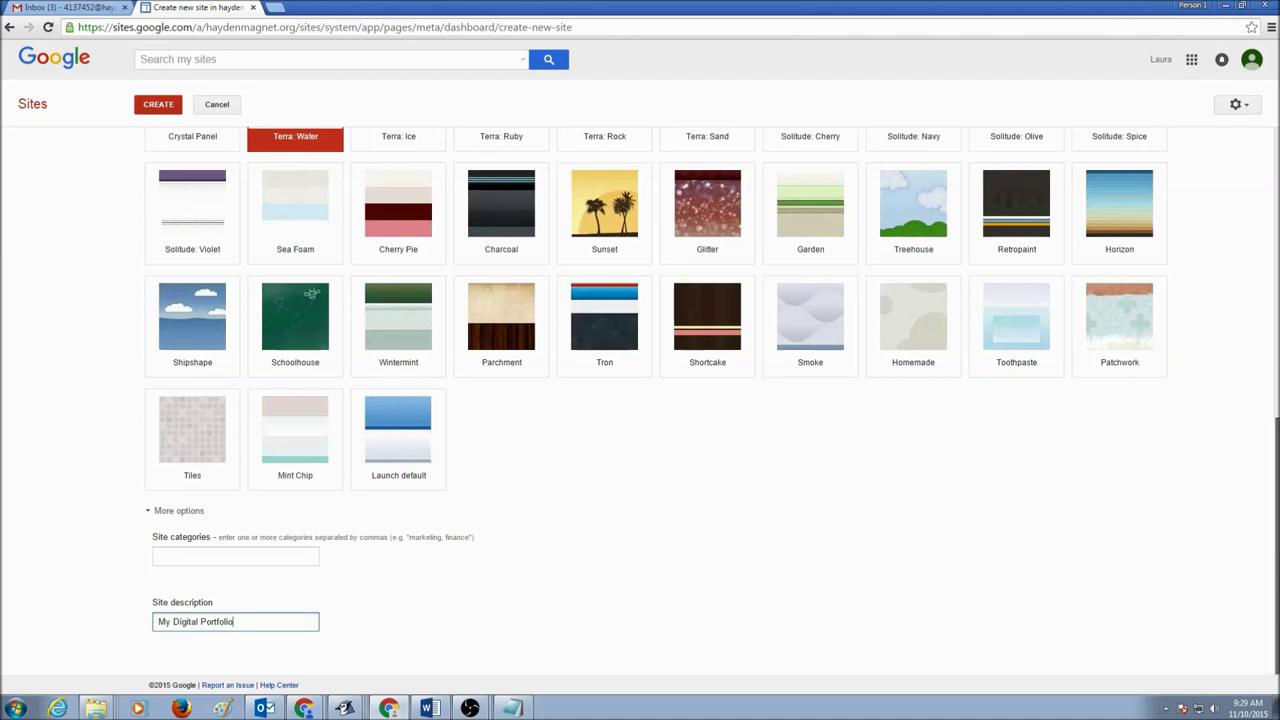
drag(1277, 540, 1277, 255)
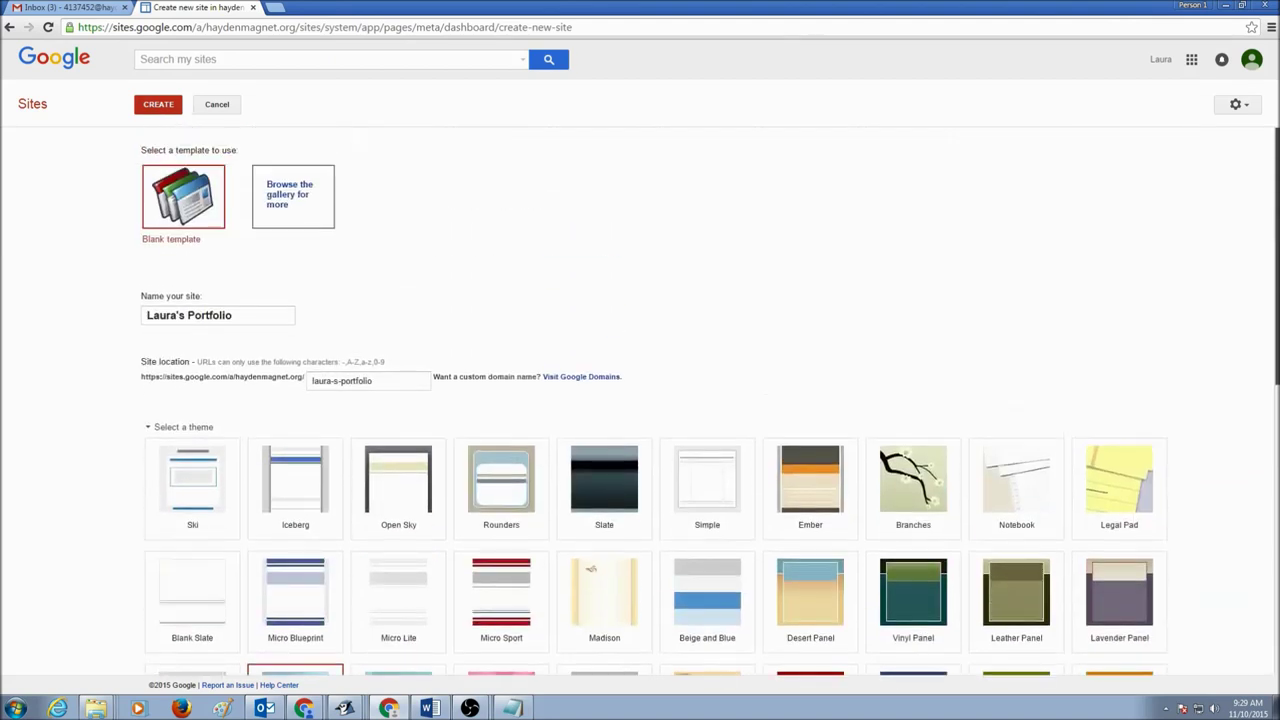
click(166, 109)
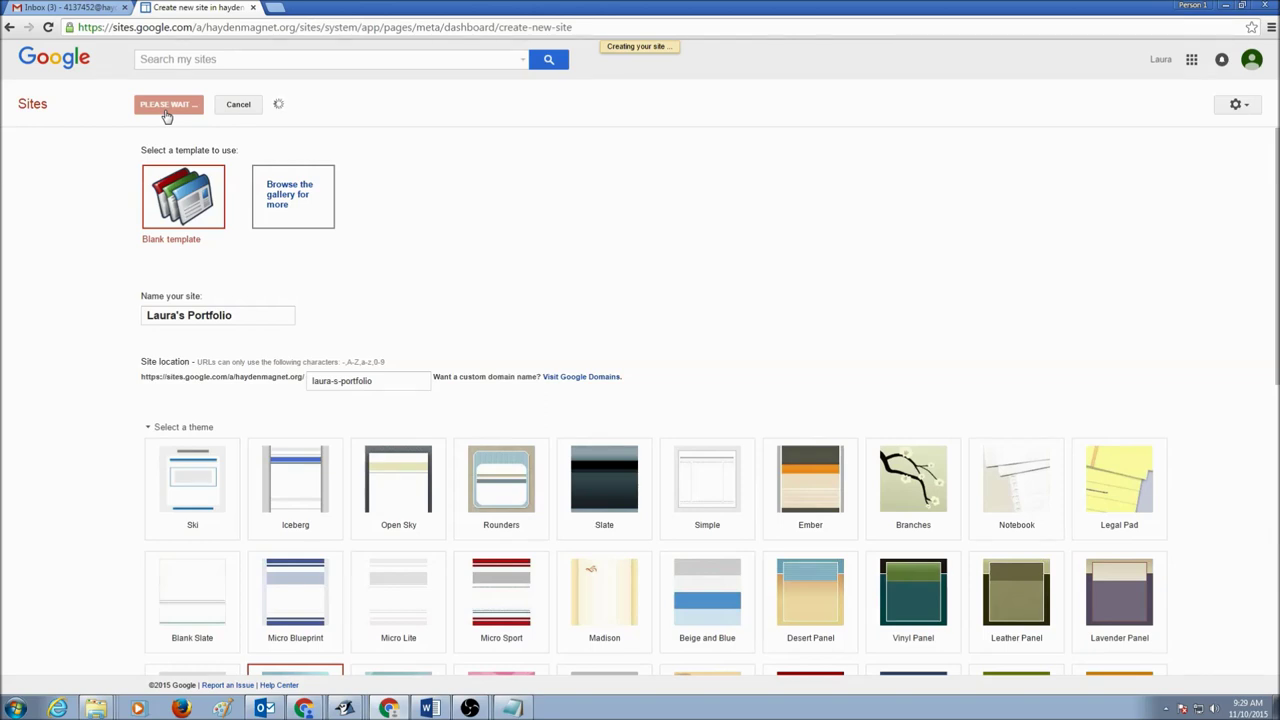